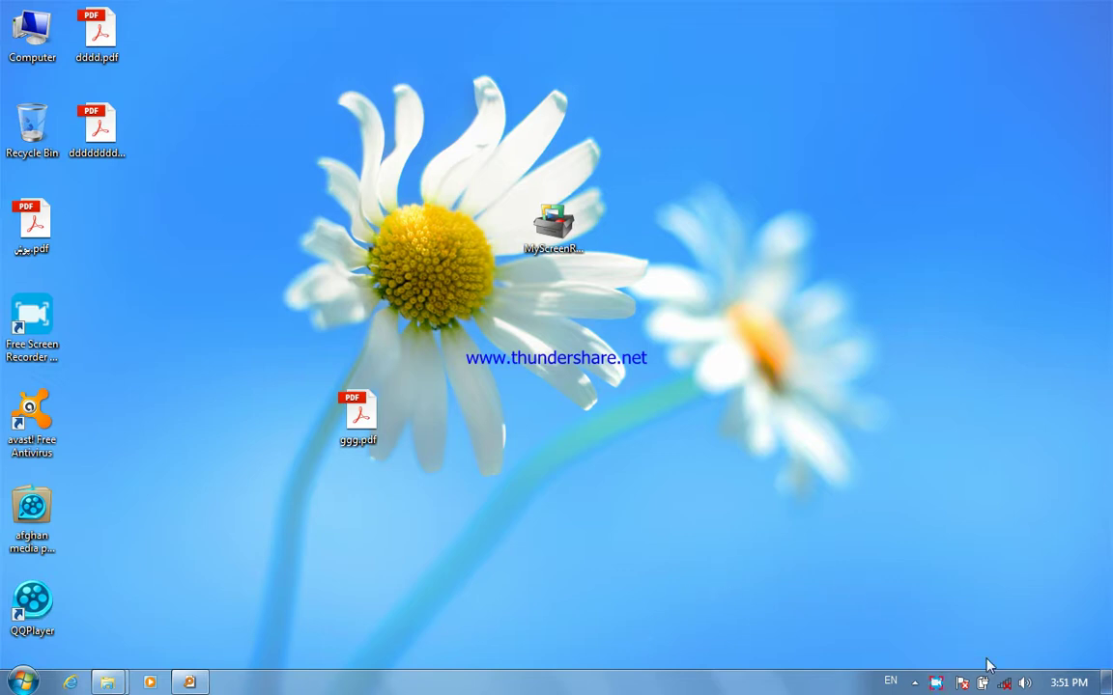
# - Open the Network and Sharing Center from the network tray icon and maximize it
pyautogui.click(1004, 684)
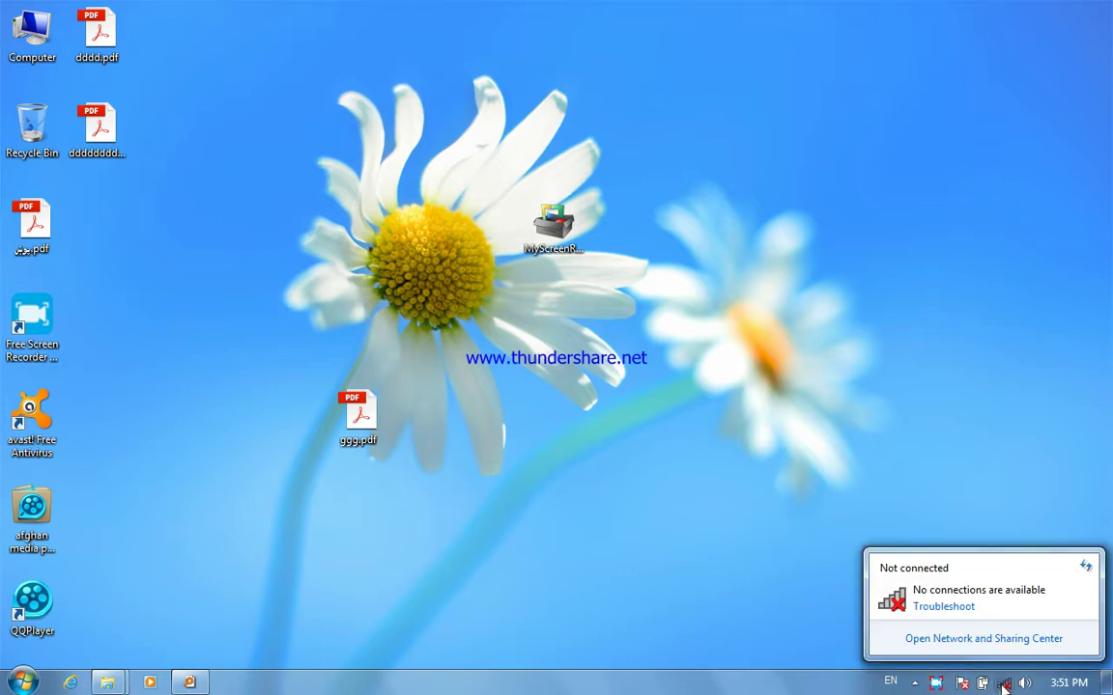
pyautogui.click(979, 638)
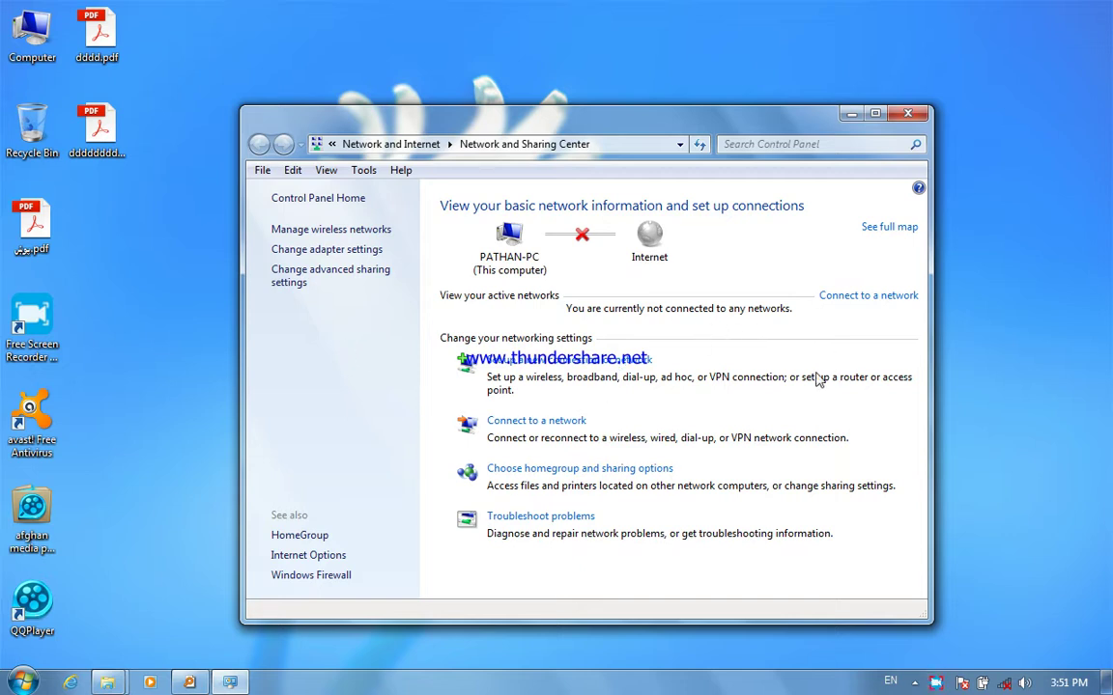
pyautogui.click(875, 115)
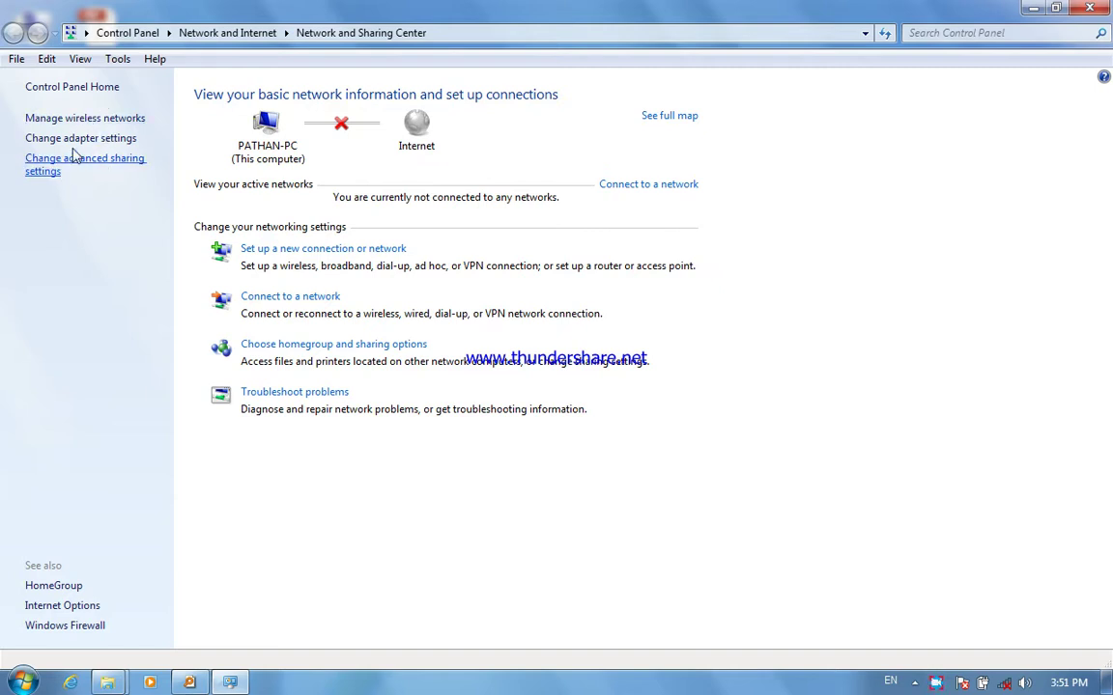
pyautogui.click(73, 120)
pyautogui.click(14, 34)
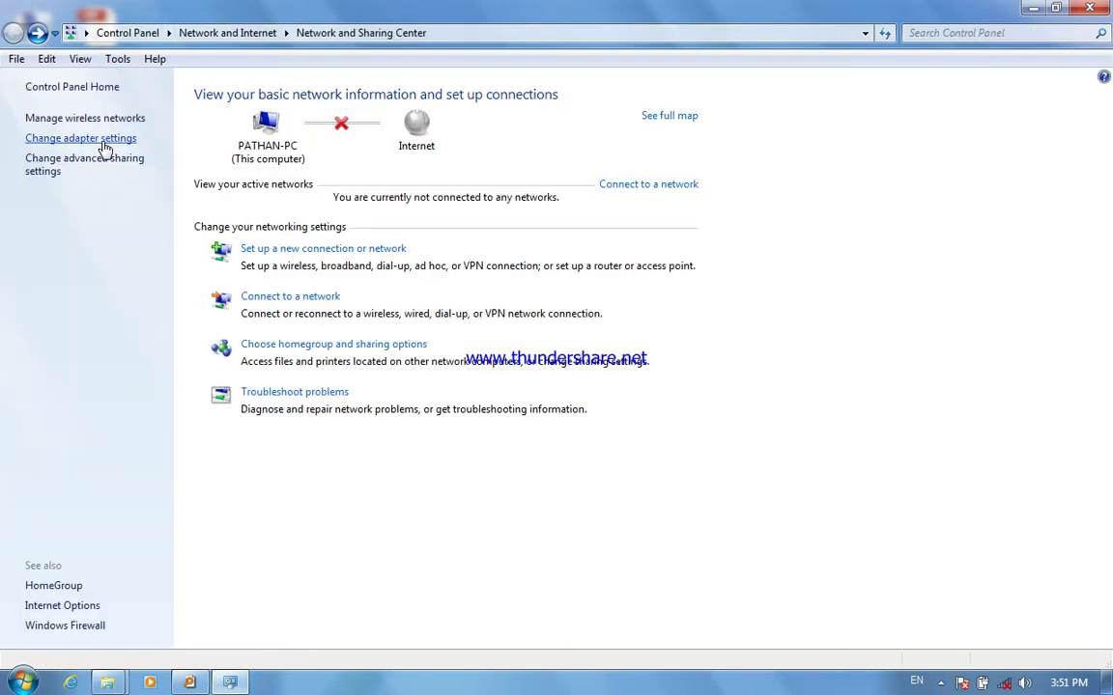
# - Disable the Local Area Connection adapter and minimize the network window
pyautogui.click(97, 140)
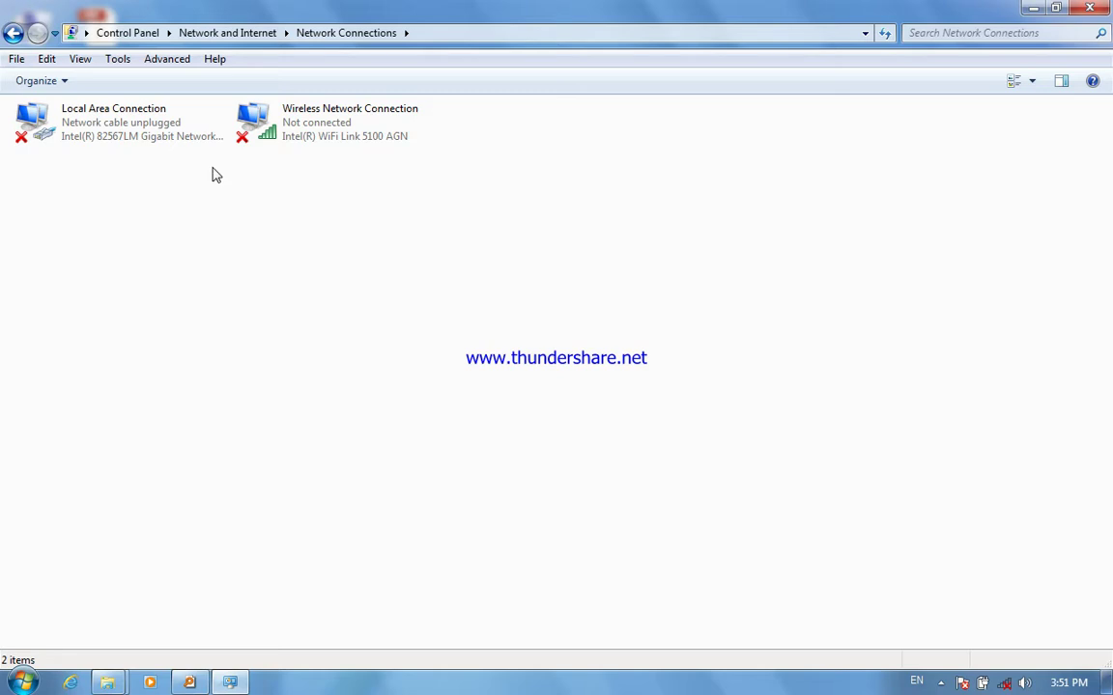
pyautogui.rightClick(106, 125)
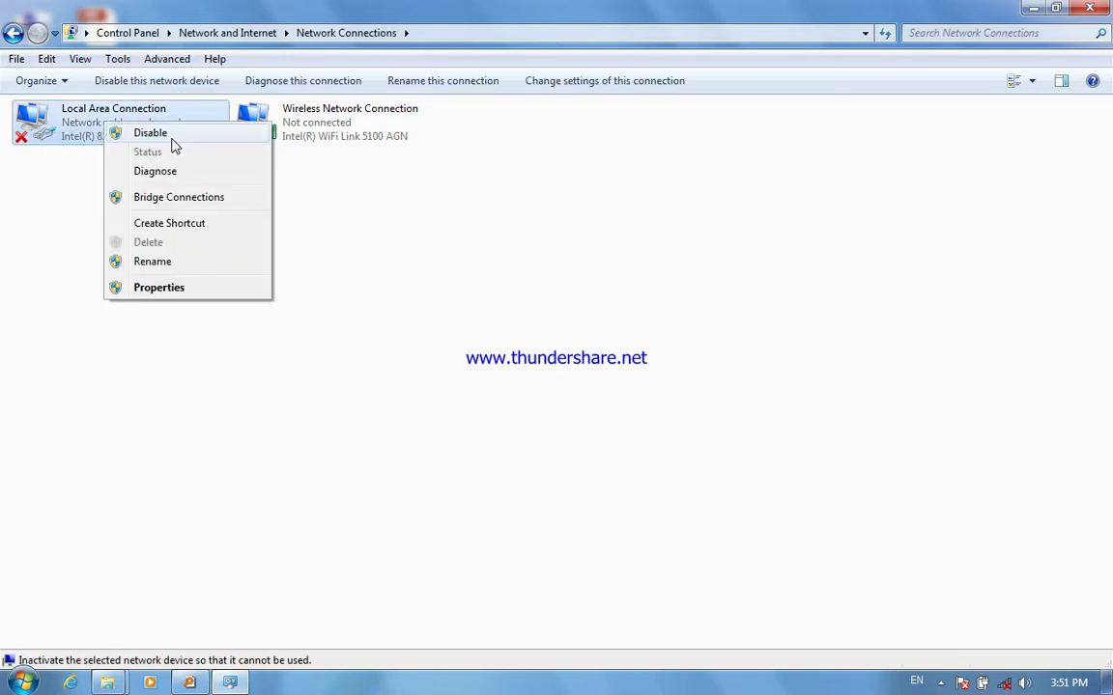
pyautogui.click(171, 140)
pyautogui.click(1029, 11)
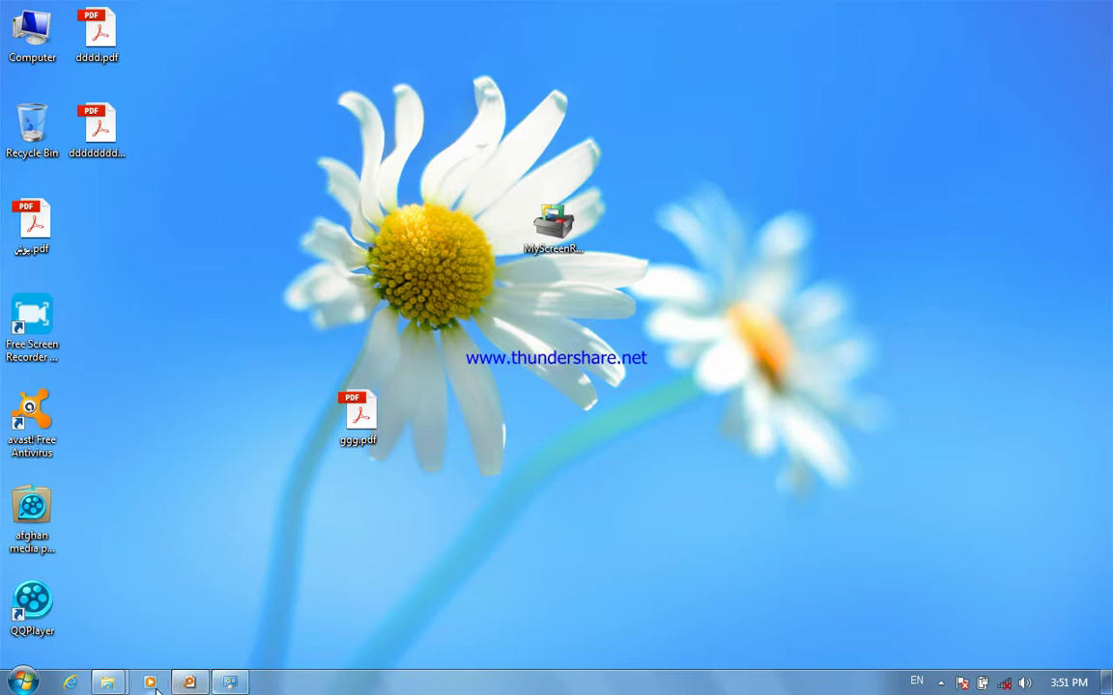
# - Run Setup.exe from the CorelDRAW Graphics Suite X5 installer folder, then minimize the folder
pyautogui.moveTo(107, 683)
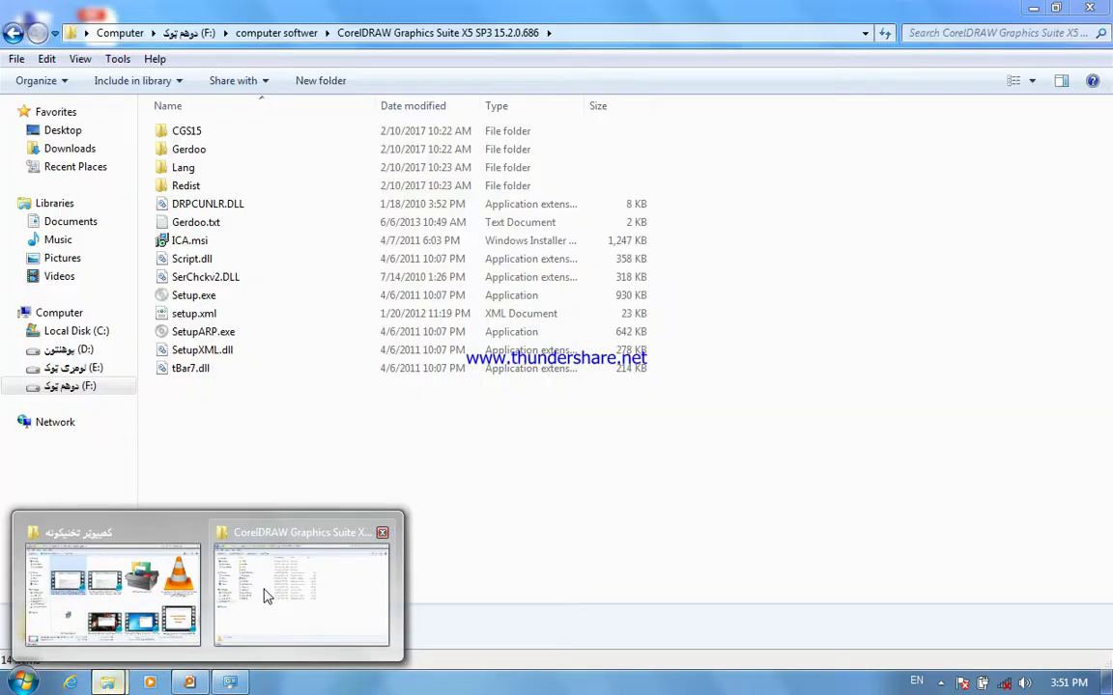
pyautogui.click(265, 595)
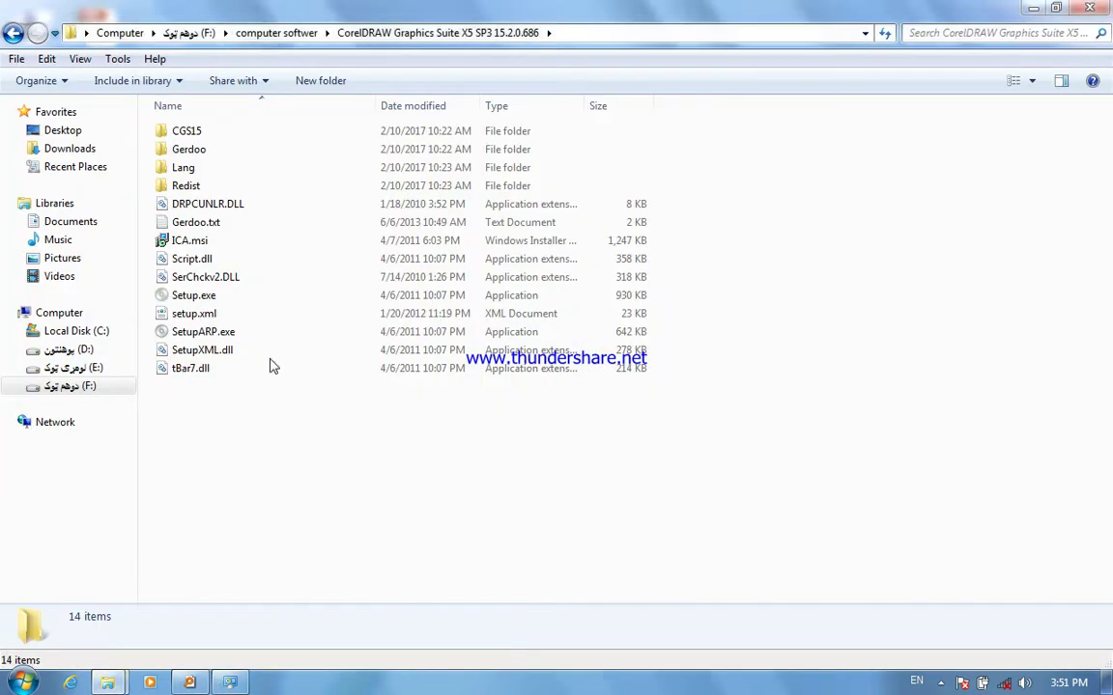
pyautogui.click(225, 297)
pyautogui.doubleClick(225, 297)
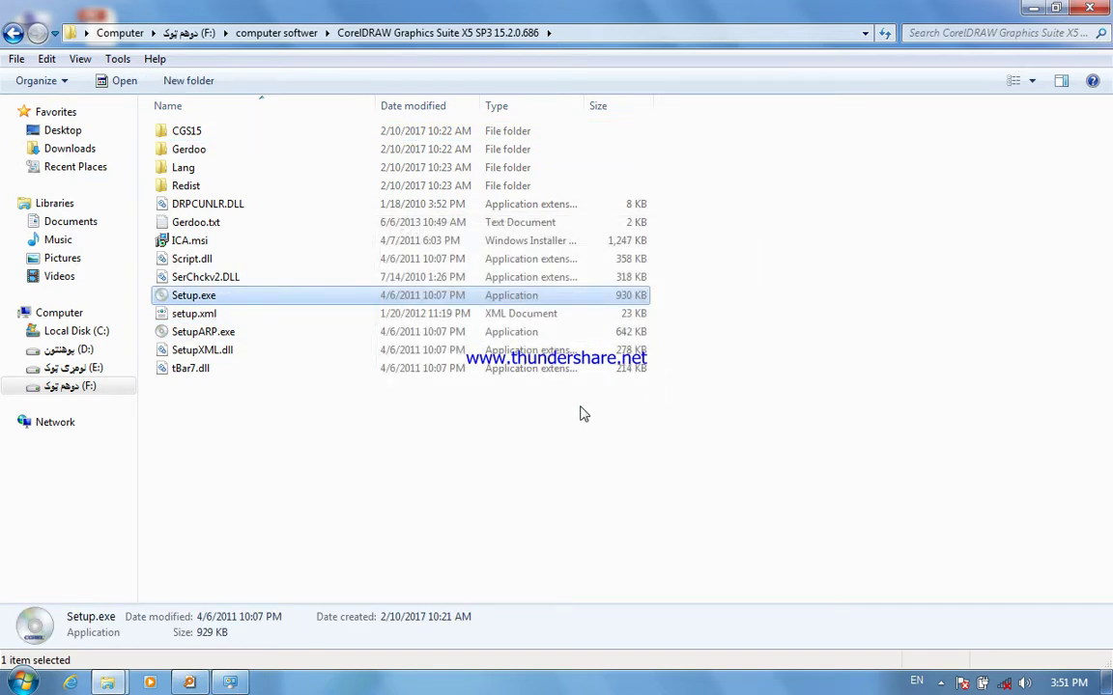
pyautogui.click(1030, 8)
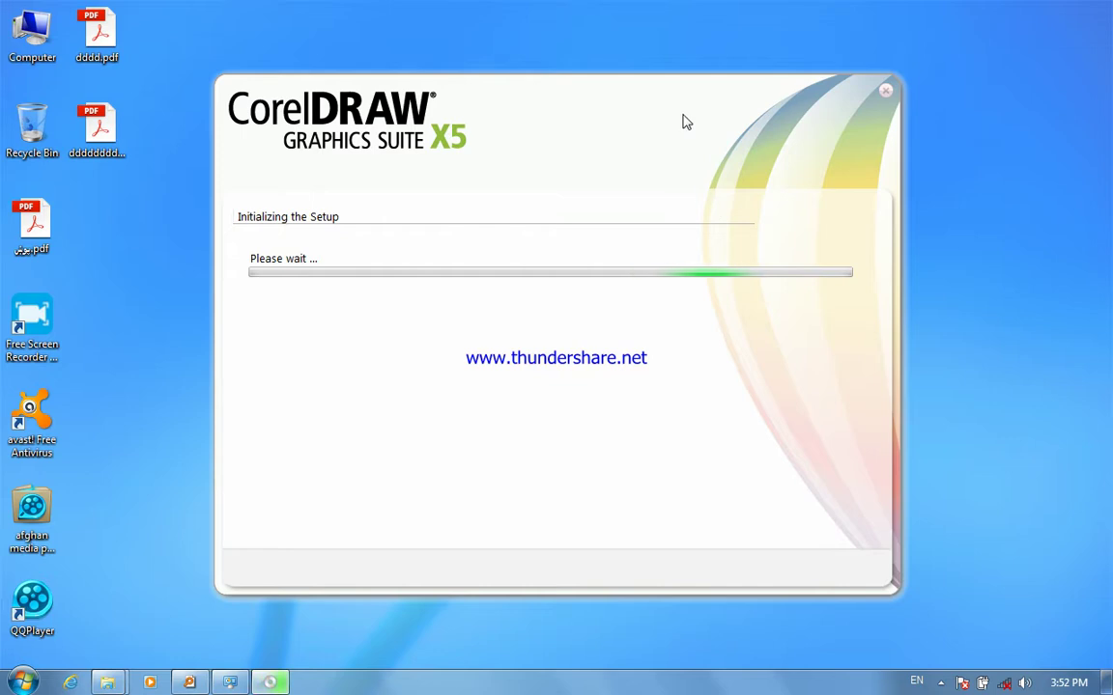
# - Accept the licence agreement, choose 'I have a serial number', and bring the installer folder back
pyautogui.moveTo(652, 141); pyautogui.dragTo(595, 124)
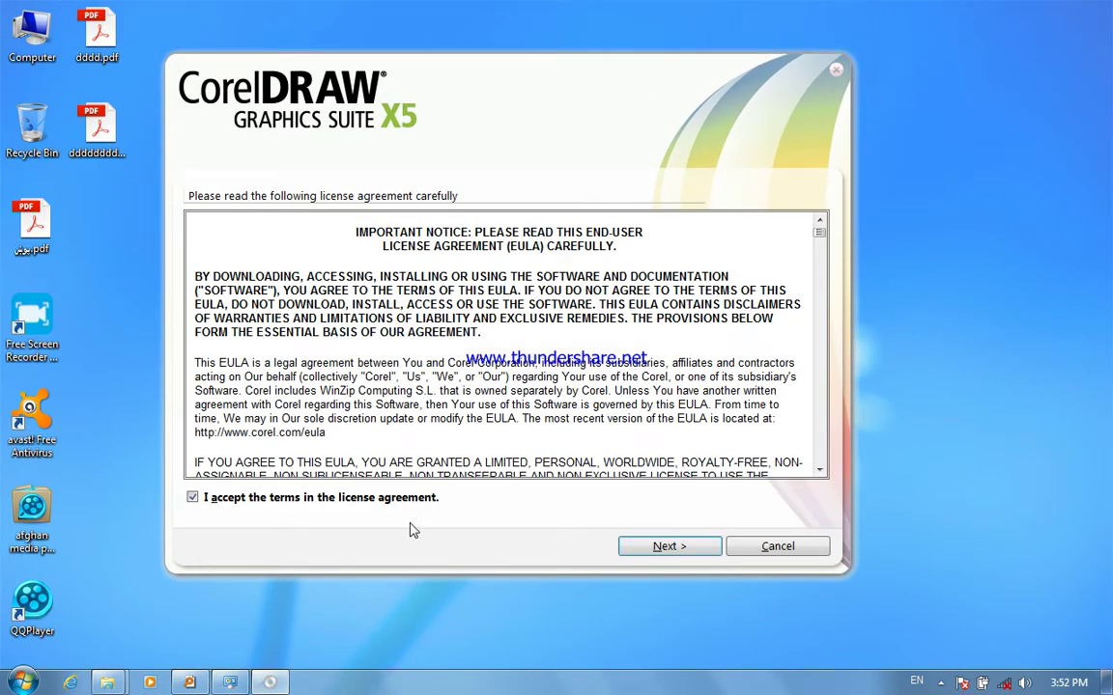
pyautogui.click(655, 546)
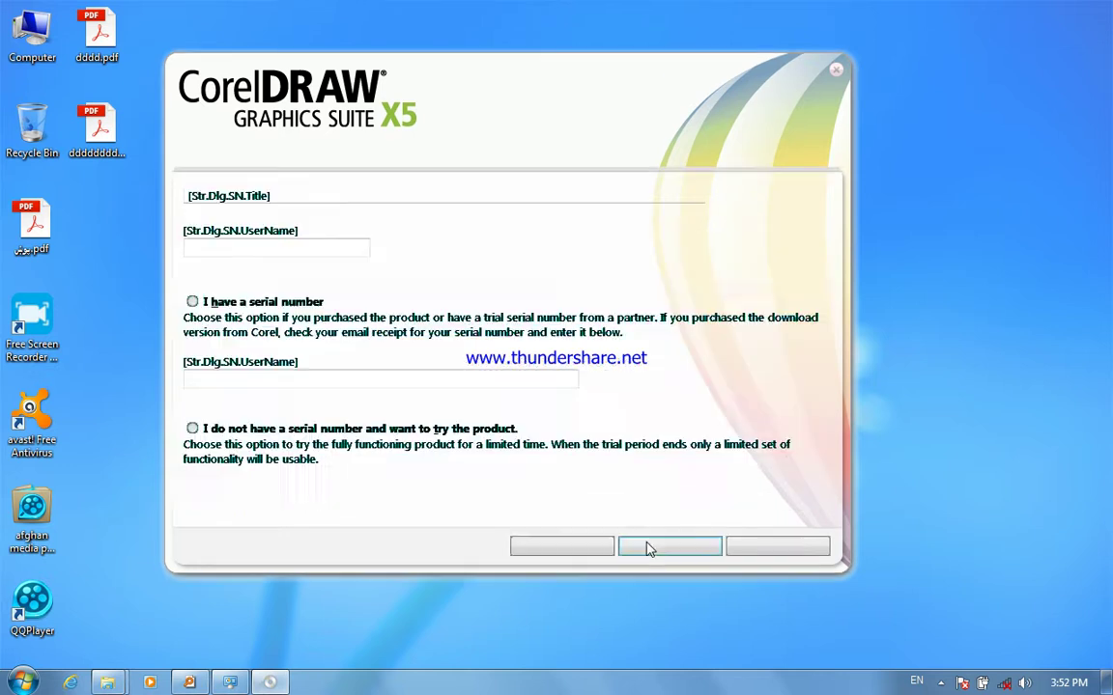
pyautogui.click(267, 303)
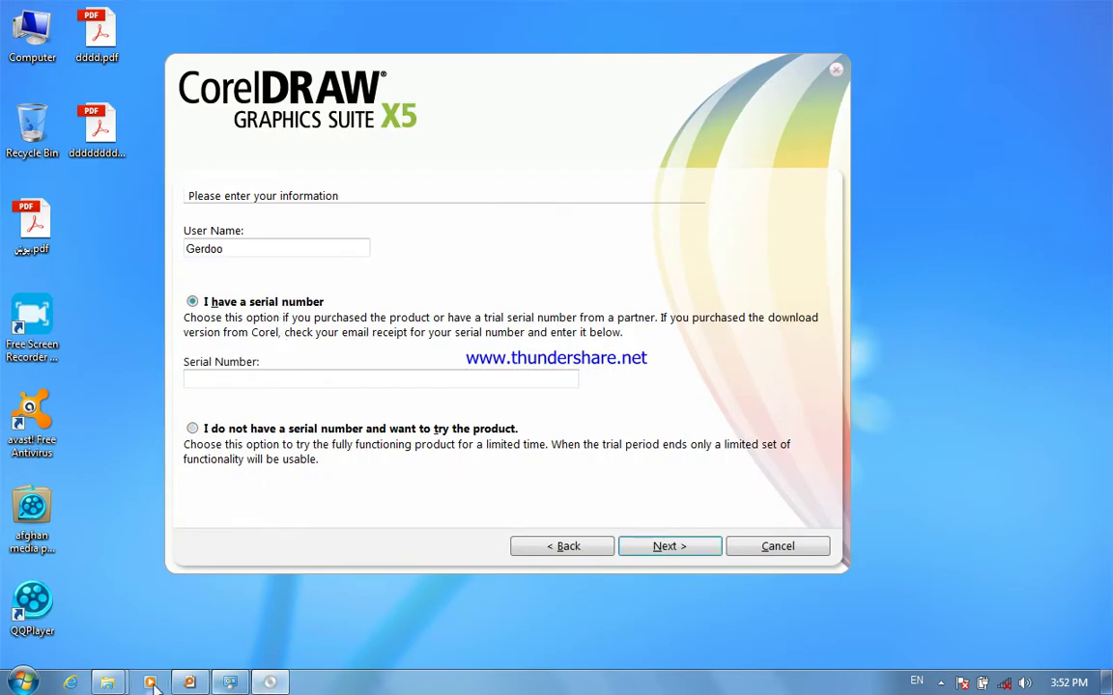
pyautogui.moveTo(108, 684)
pyautogui.click(145, 555)
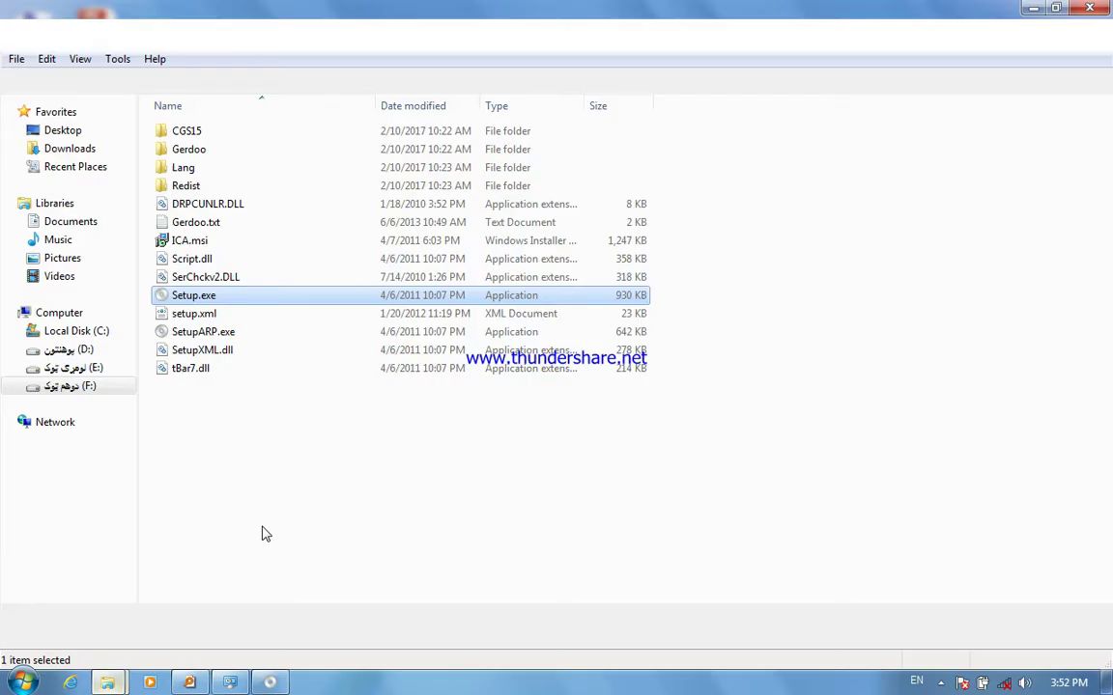
# - Launch Keygen.exe from the Gerdoo folder and generate a CorelDRAW X5 serial number
pyautogui.doubleClick(241, 155)
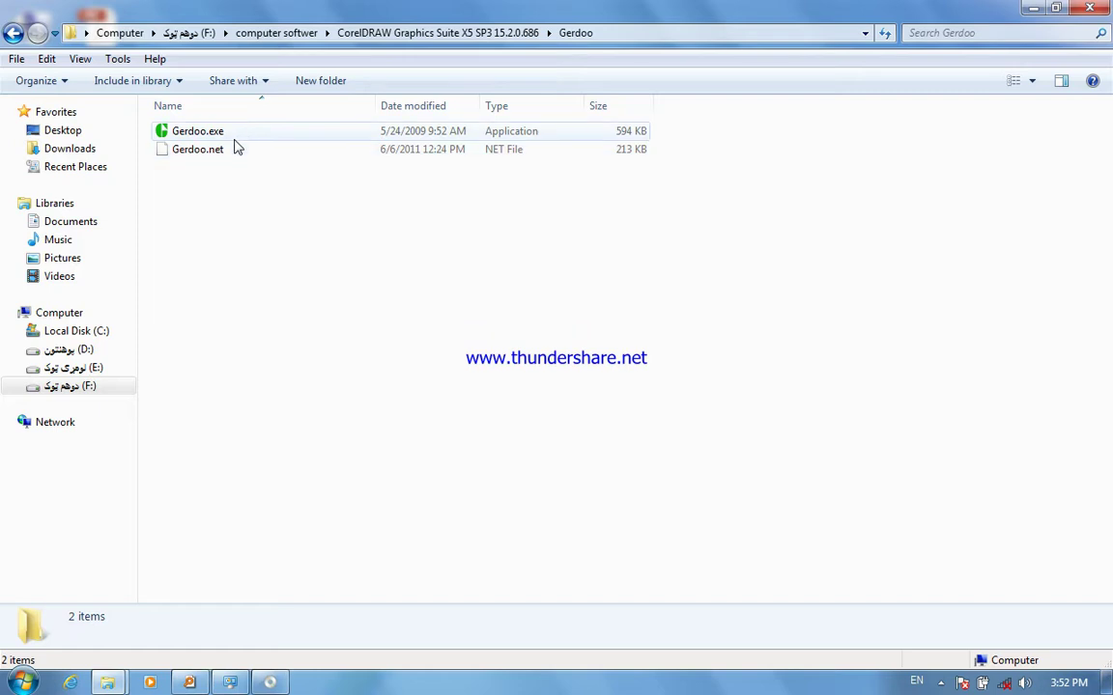
pyautogui.doubleClick(230, 134)
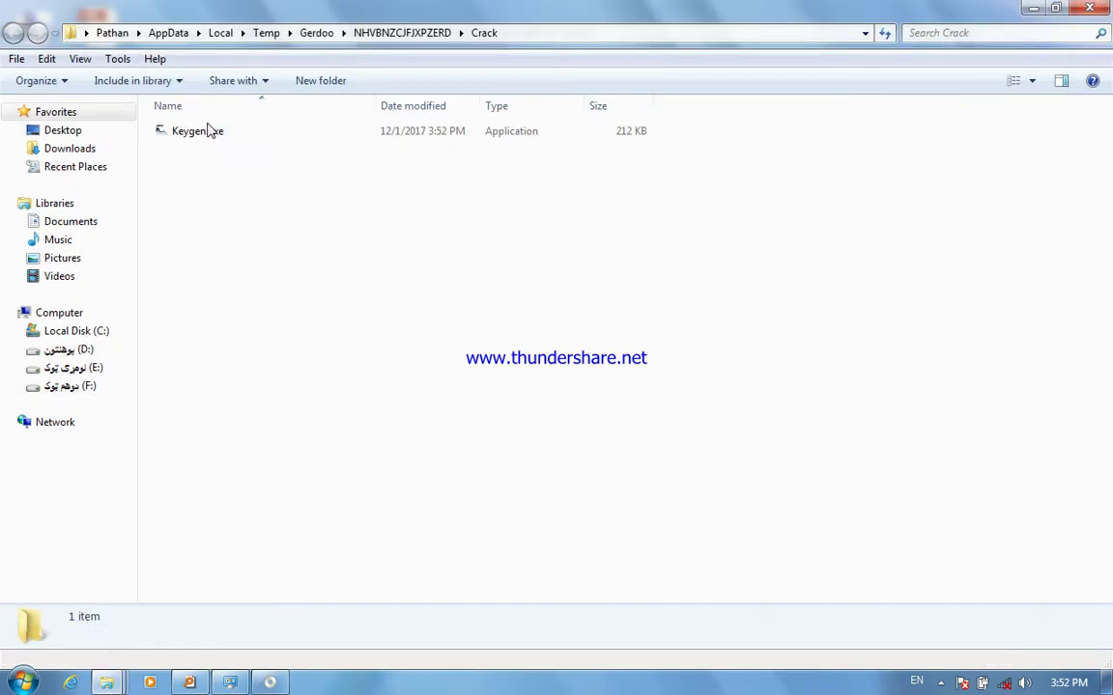
pyautogui.doubleClick(221, 133)
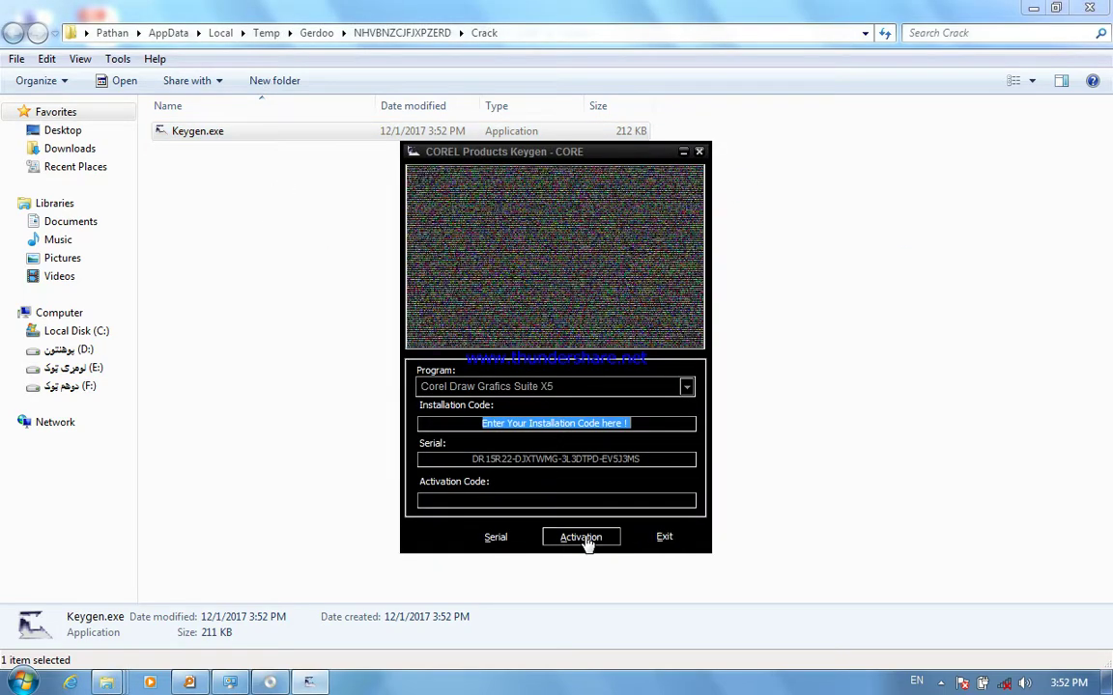
pyautogui.click(515, 542)
pyautogui.click(515, 546)
pyautogui.click(515, 545)
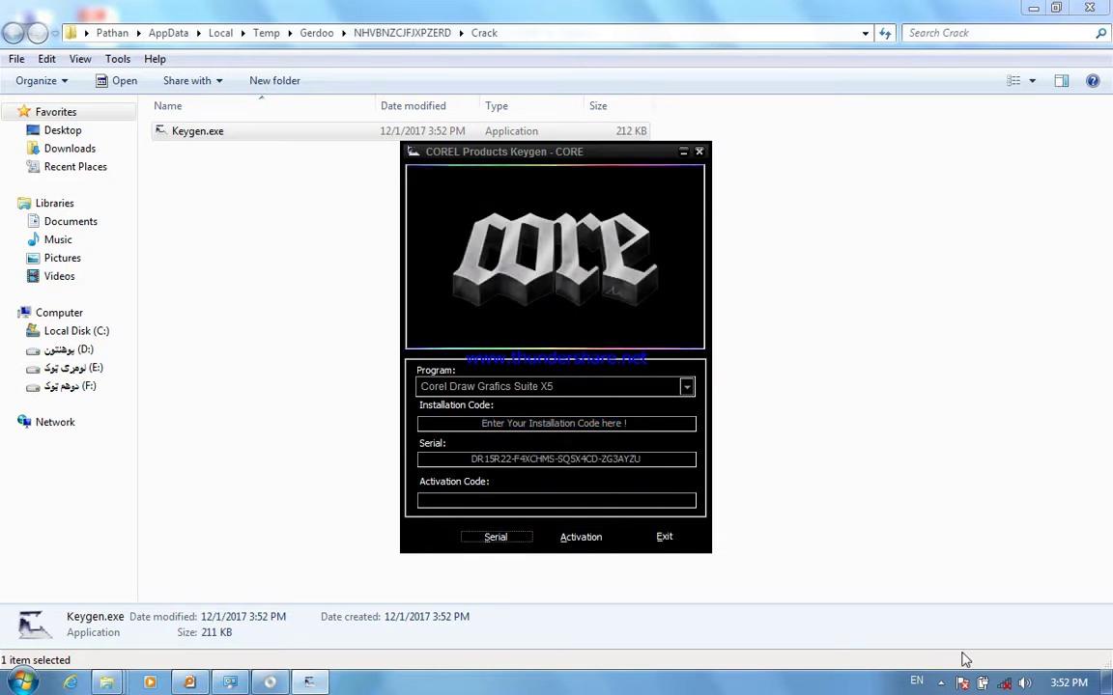
# - Mute the system sound from the taskbar volume control
pyautogui.click(1010, 684)
pyautogui.click(1024, 683)
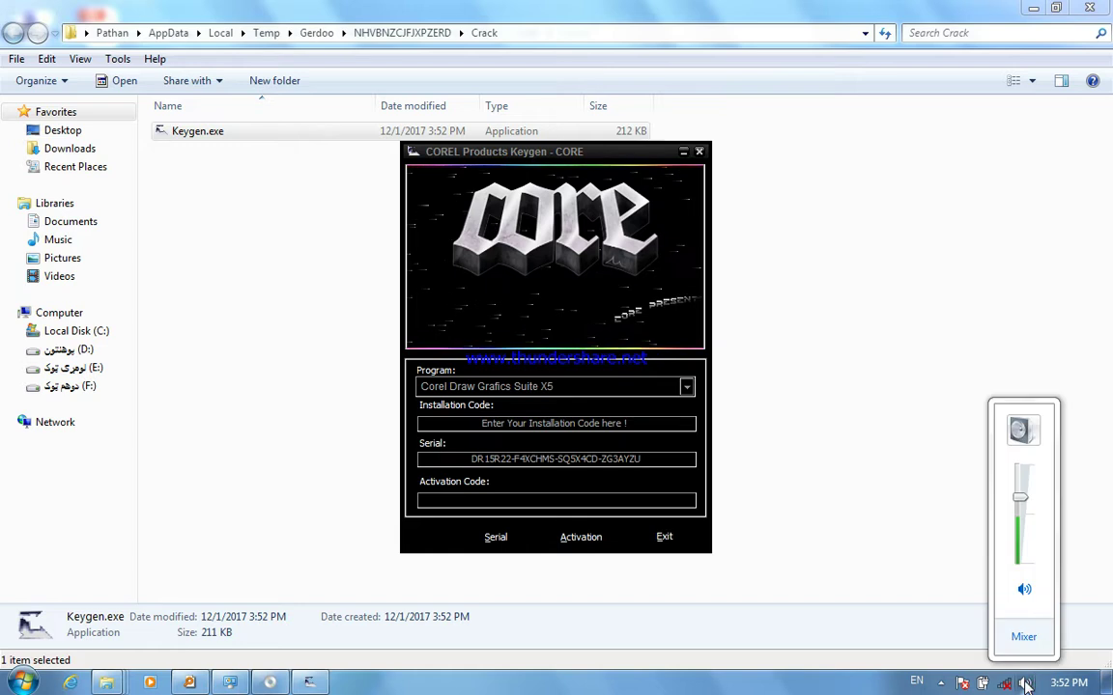
pyautogui.click(1025, 600)
pyautogui.click(1026, 600)
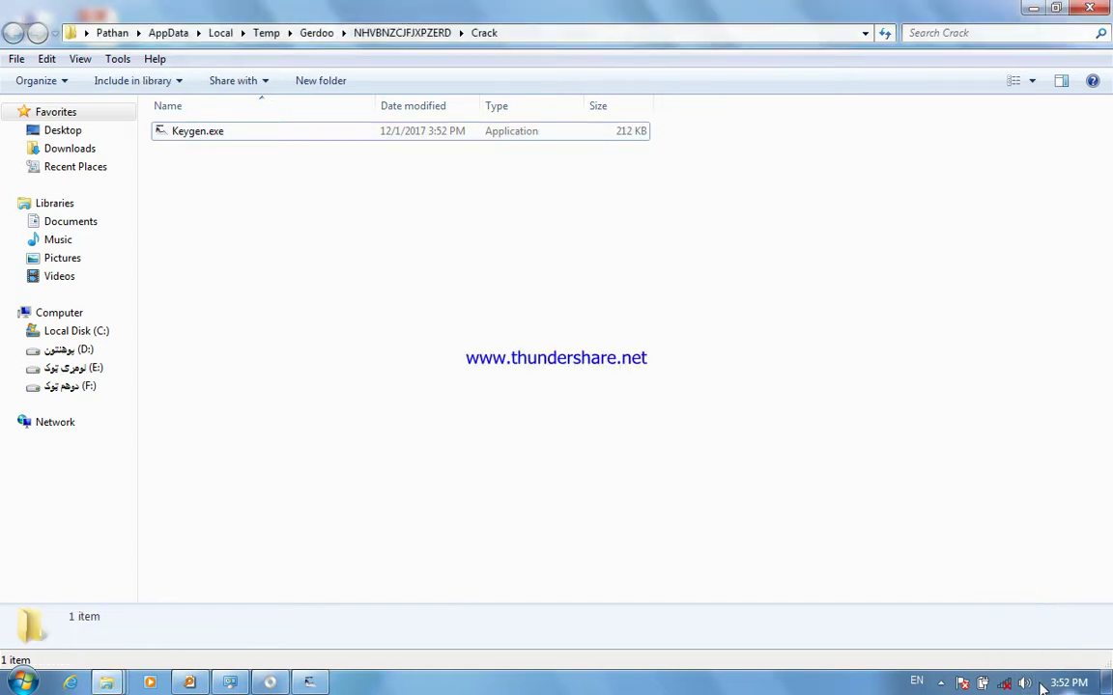
pyautogui.click(1026, 682)
pyautogui.click(1029, 590)
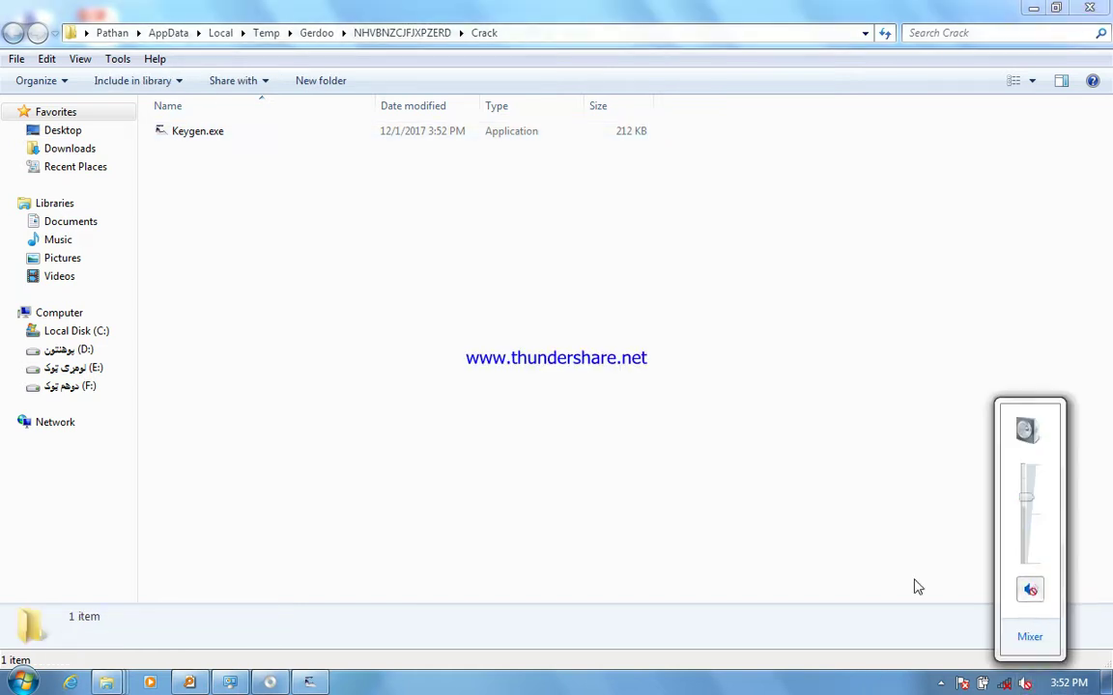
# - Copy the generated serial from the keygen and minimize the Crack folder
pyautogui.click(316, 685)
pyautogui.moveTo(556, 484); pyautogui.dragTo(422, 493)
pyautogui.rightClick(573, 468)
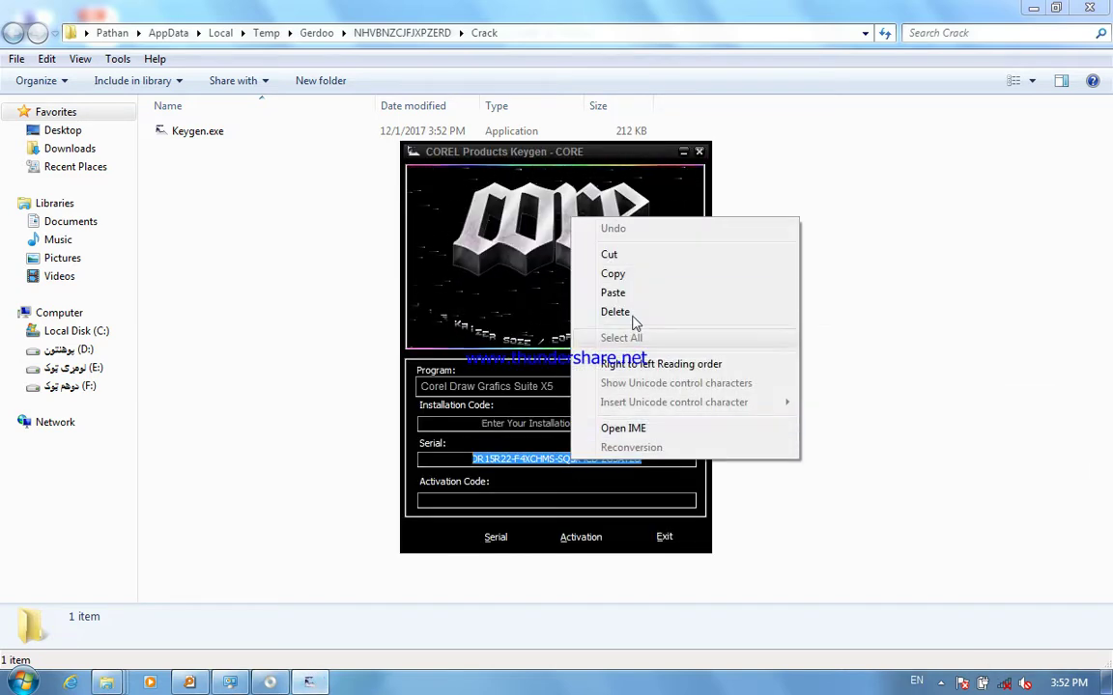
pyautogui.click(632, 274)
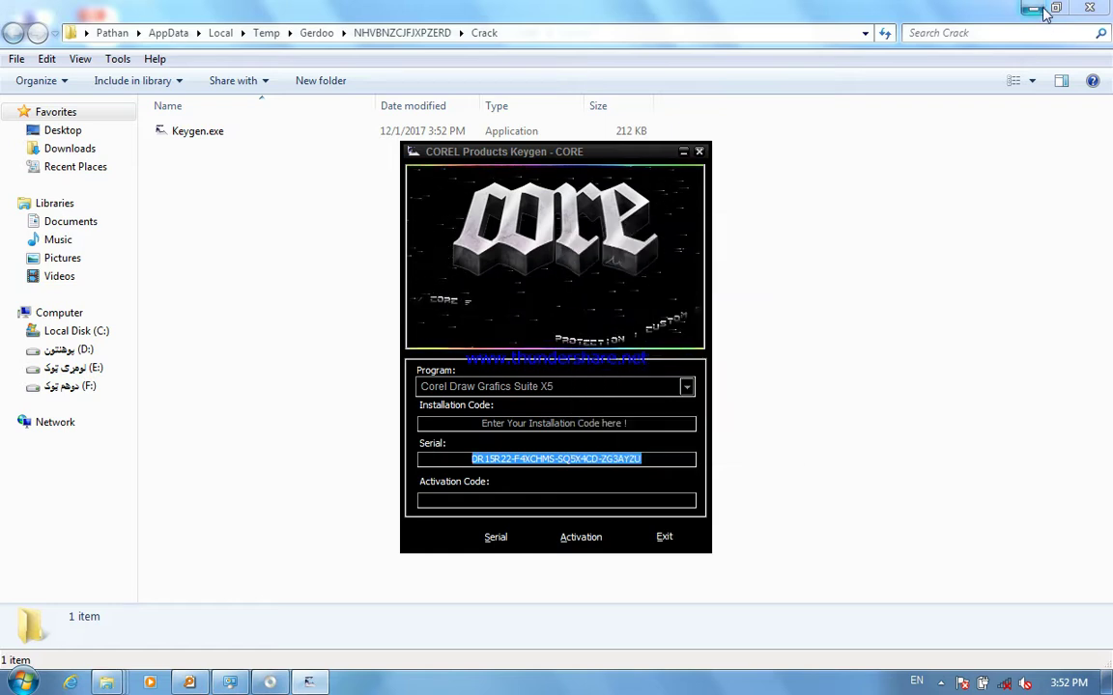
pyautogui.click(1033, 8)
# - Paste the generated serial into the Serial Number field and continue to the installation options
pyautogui.click(1035, 8)
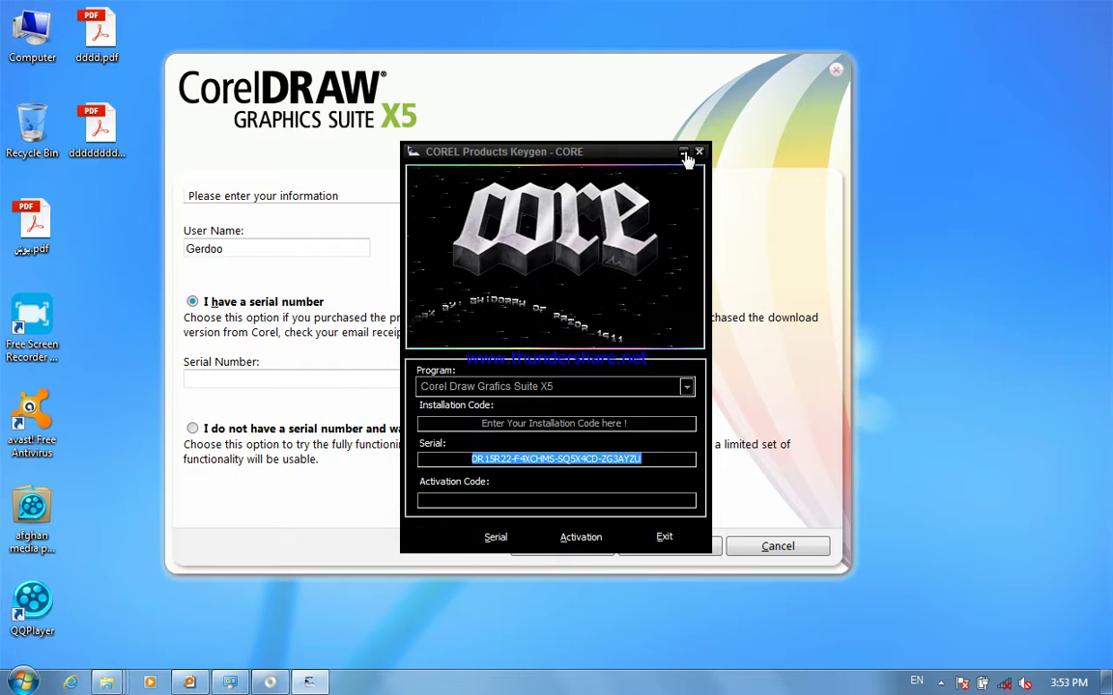
pyautogui.click(683, 152)
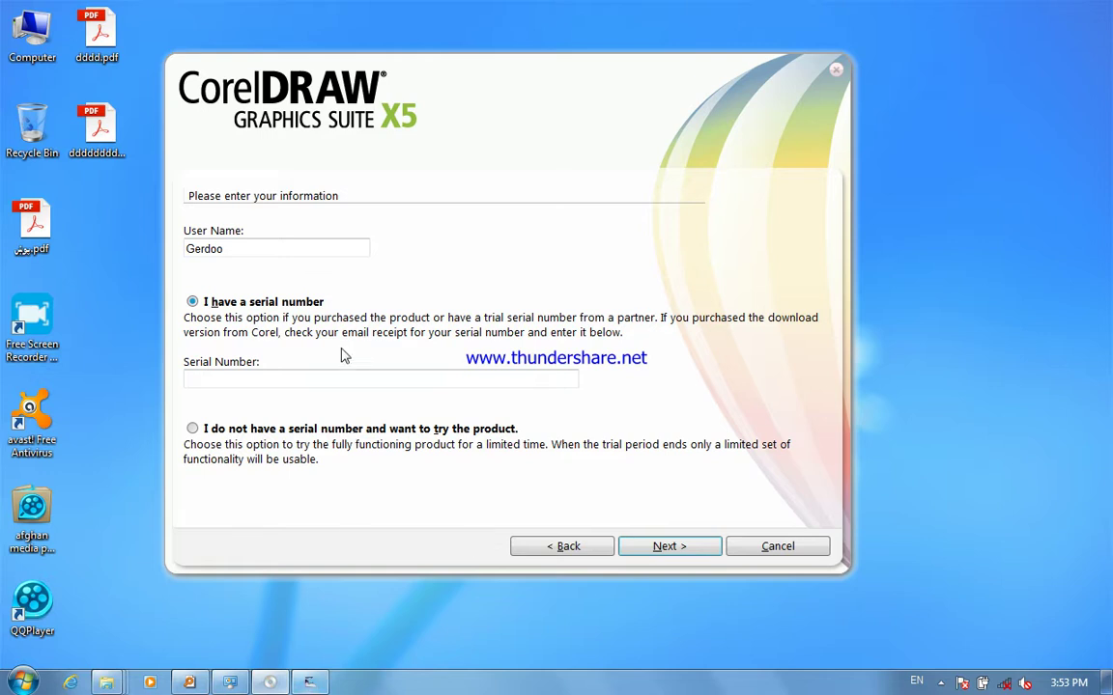
pyautogui.click(320, 376)
pyautogui.hotkey('ctrl', 'v')
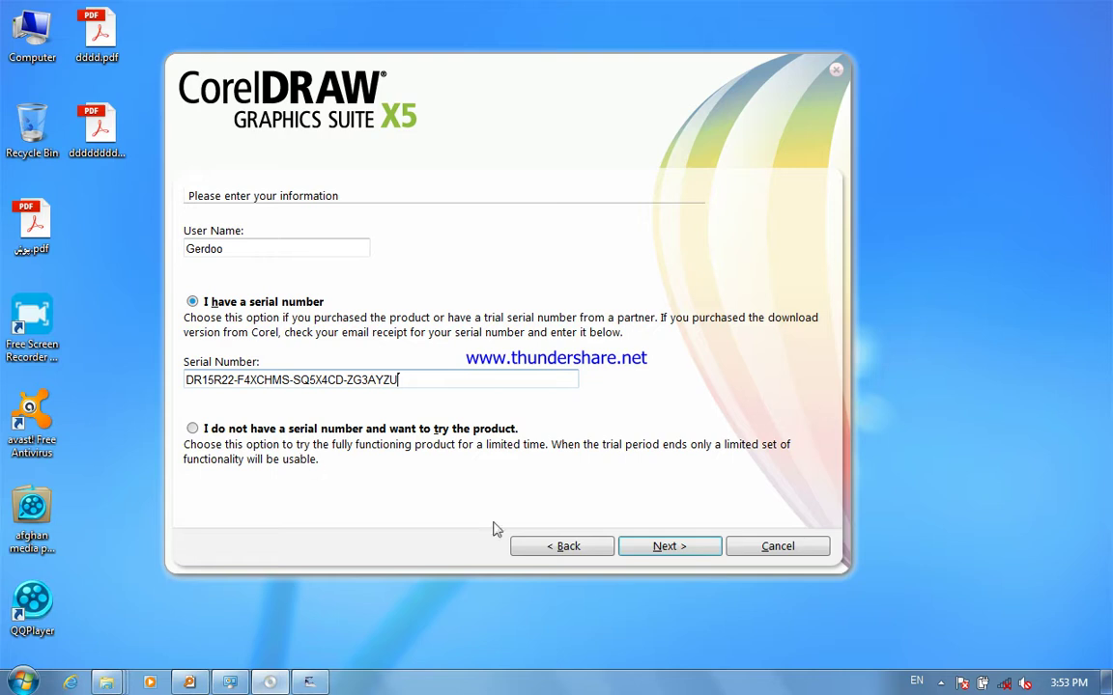
pyautogui.click(634, 550)
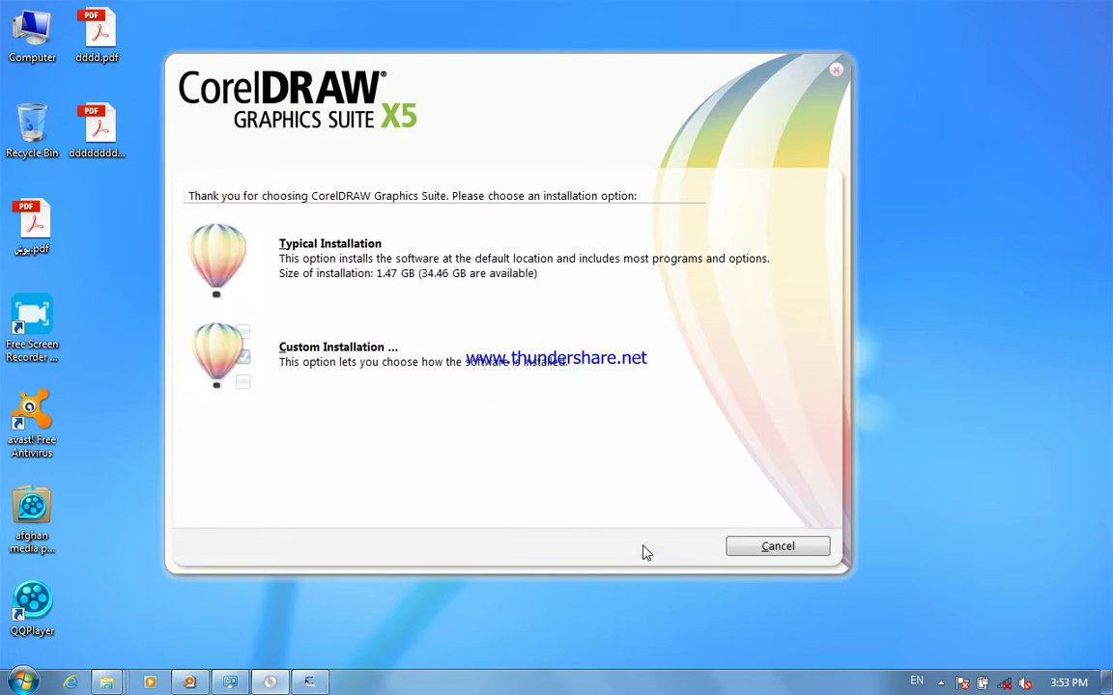
# - Start a Typical installation, then pause and resume the screen recorder while it installs
pyautogui.click(359, 254)
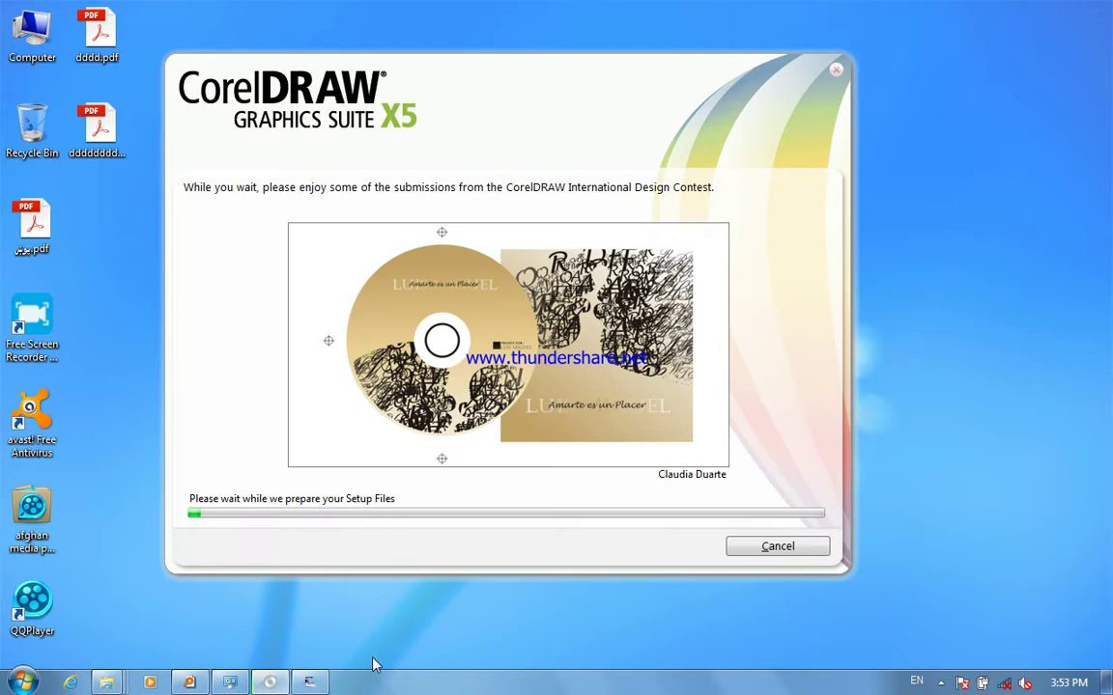
pyautogui.click(941, 683)
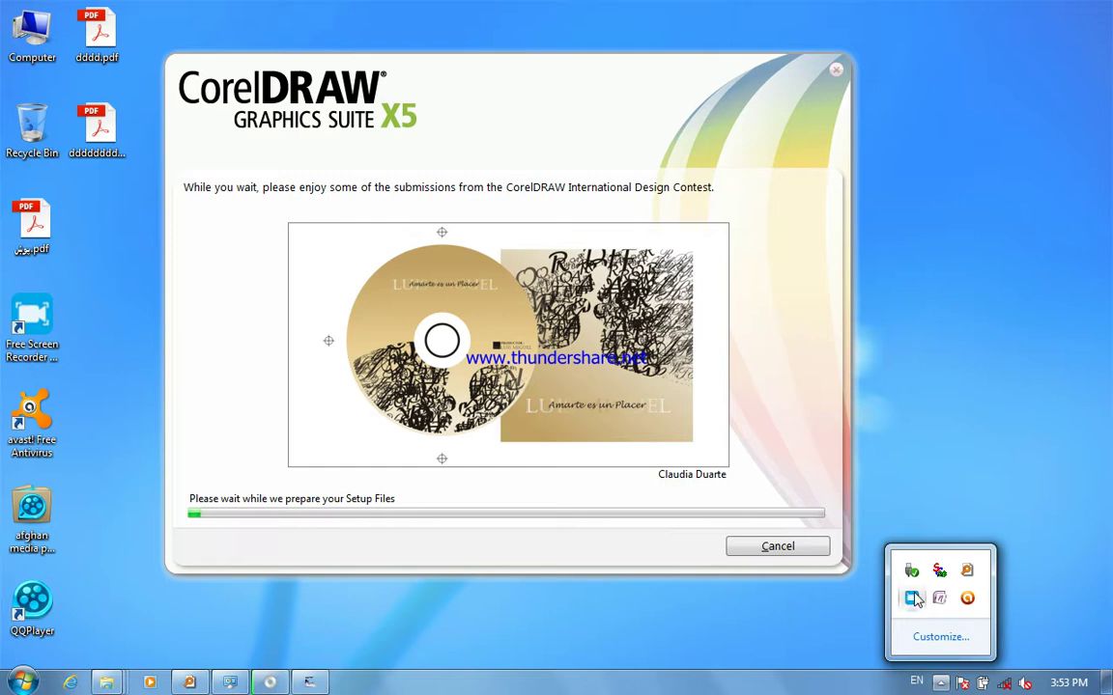
pyautogui.click(915, 599)
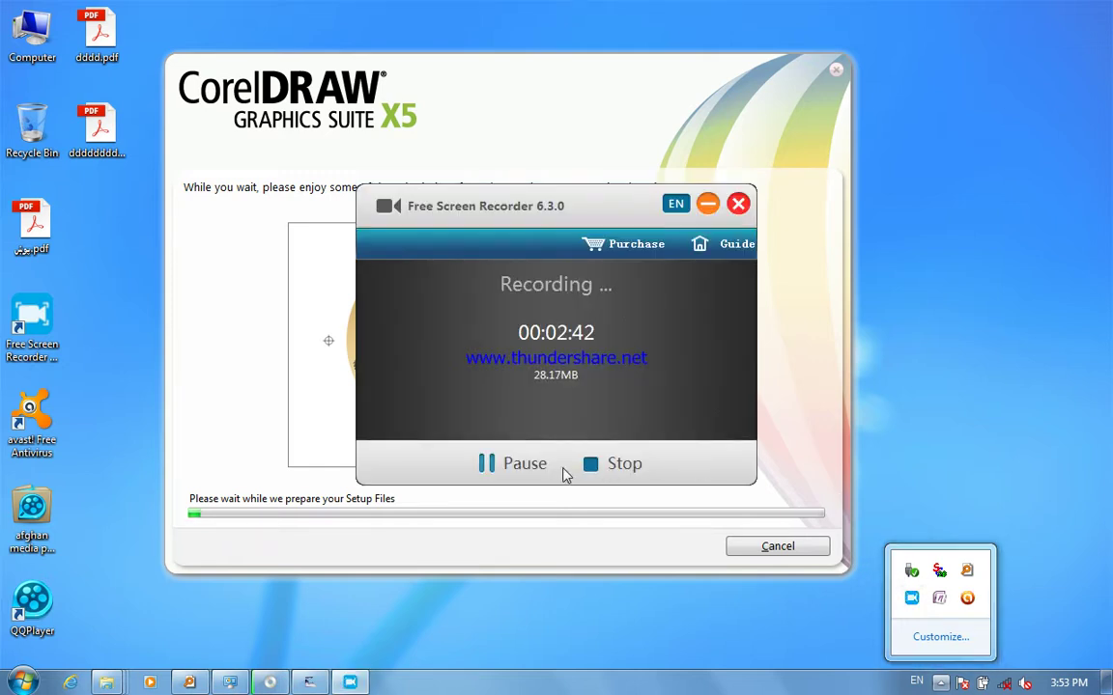
pyautogui.click(521, 464)
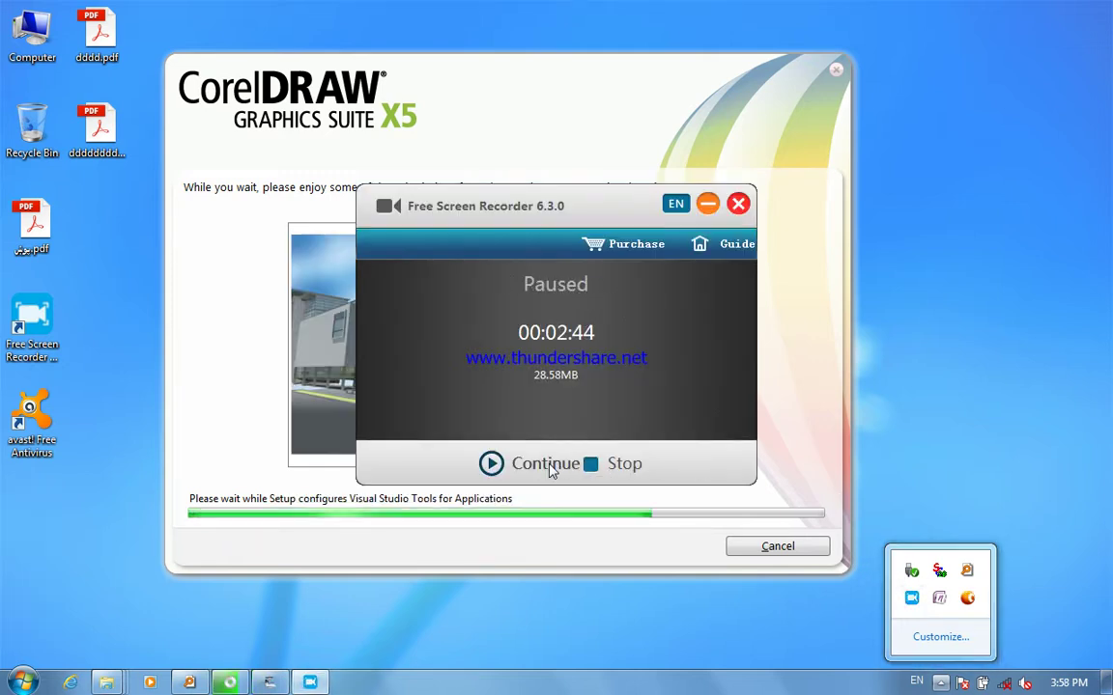
pyautogui.click(552, 466)
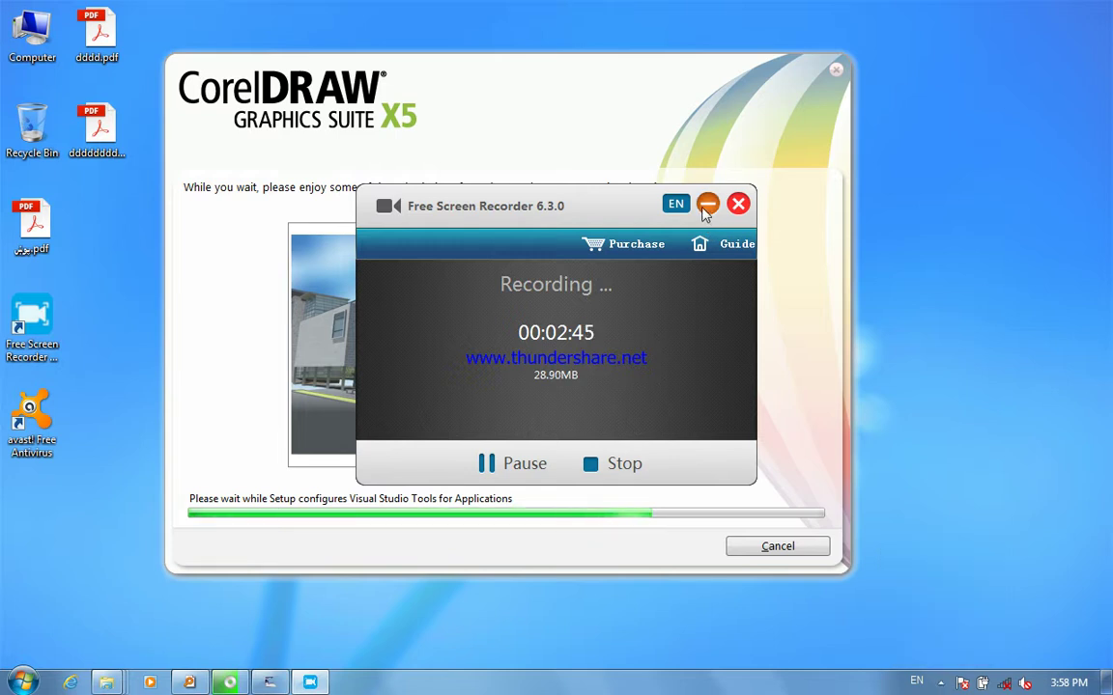
pyautogui.click(706, 205)
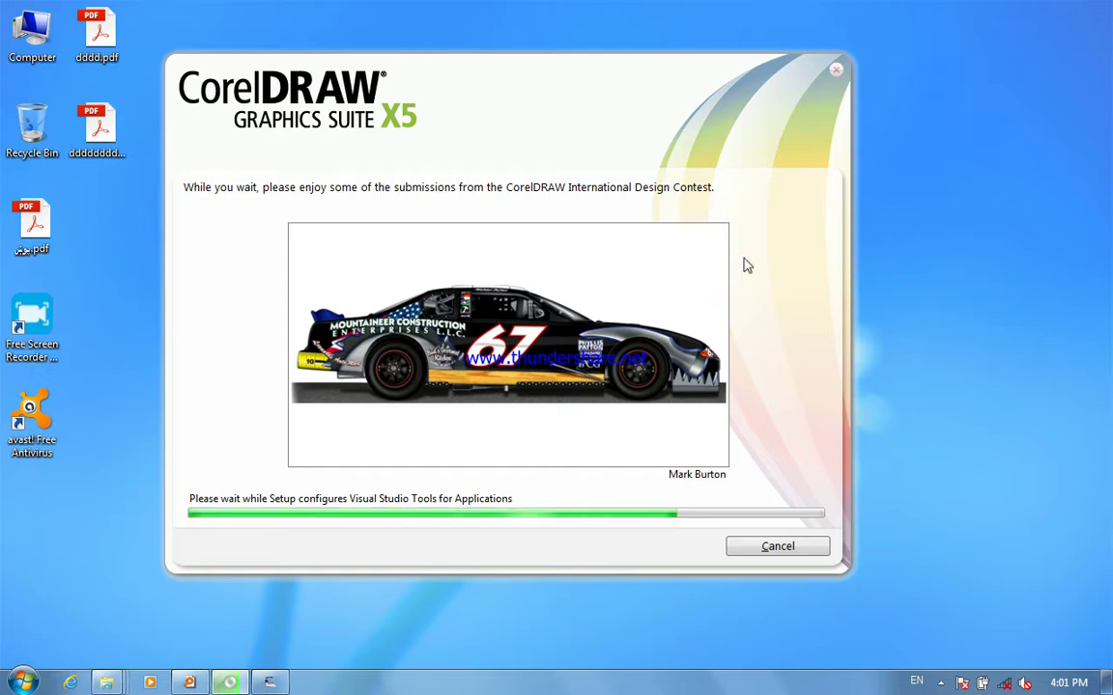
# - Refresh the desktop repeatedly while the installation finishes
pyautogui.rightClick(1049, 159)
pyautogui.click(956, 228)
pyautogui.rightClick(971, 204)
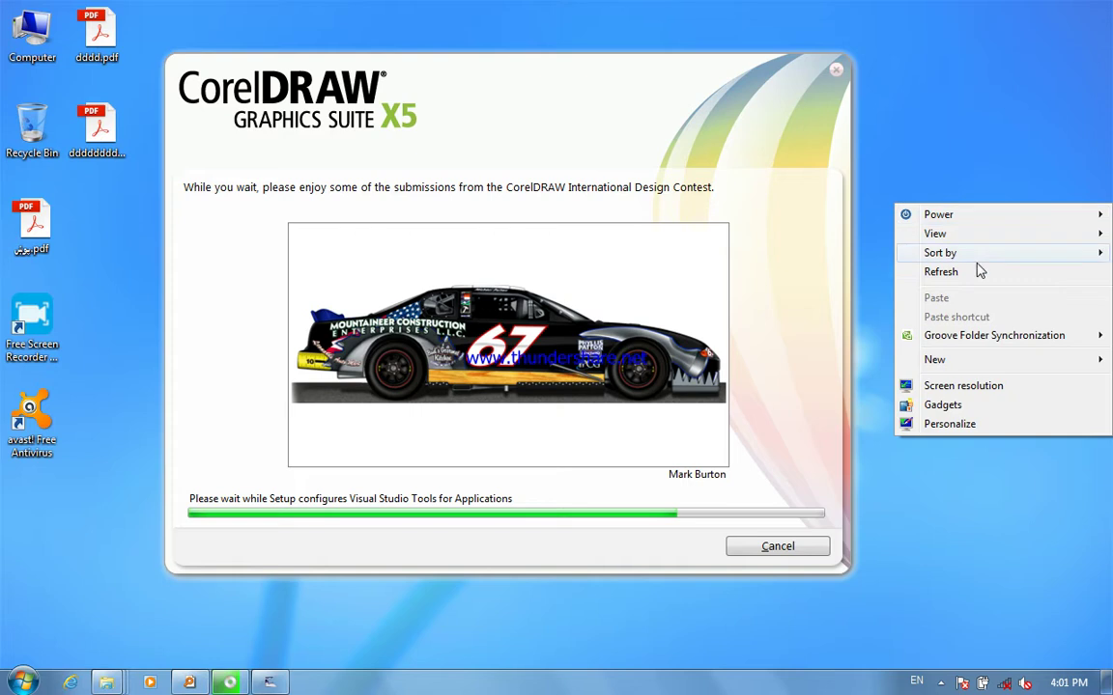
pyautogui.click(981, 277)
pyautogui.rightClick(988, 207)
pyautogui.click(1000, 277)
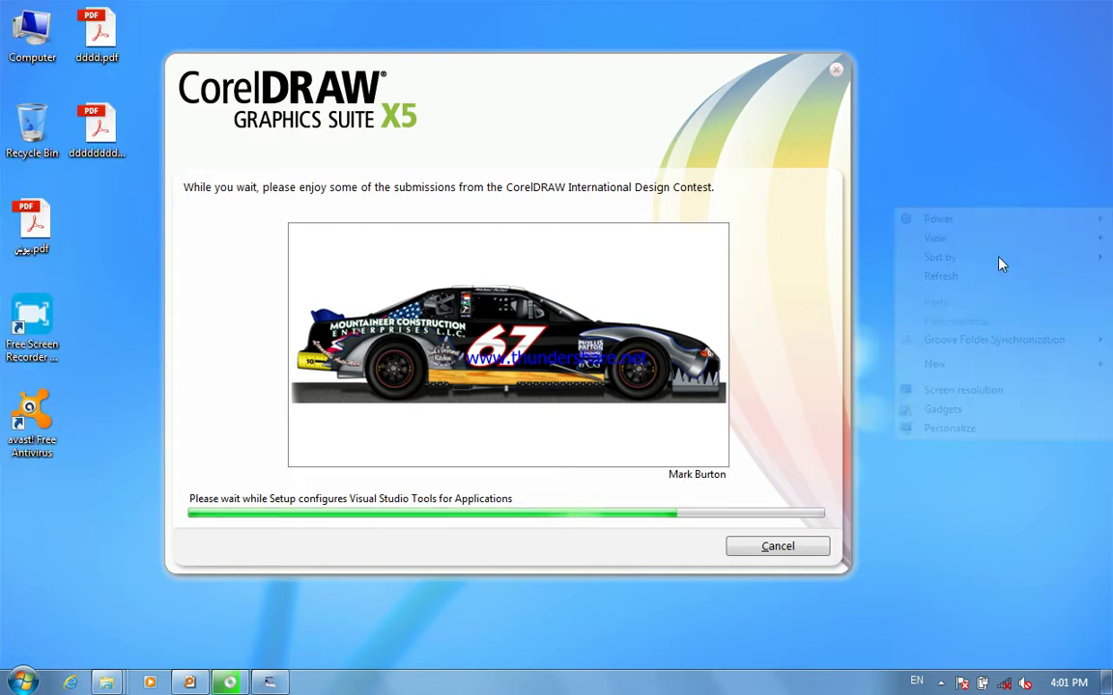
pyautogui.rightClick(1007, 237)
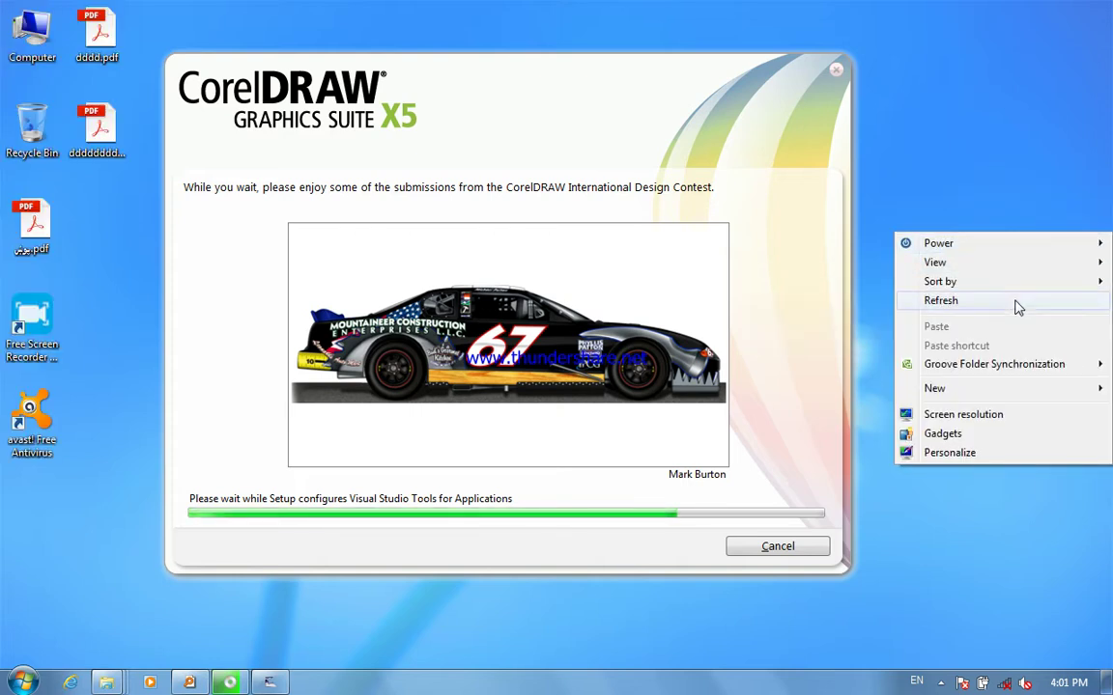
pyautogui.click(952, 301)
pyautogui.rightClick(1015, 180)
pyautogui.click(1000, 246)
pyautogui.rightClick(983, 156)
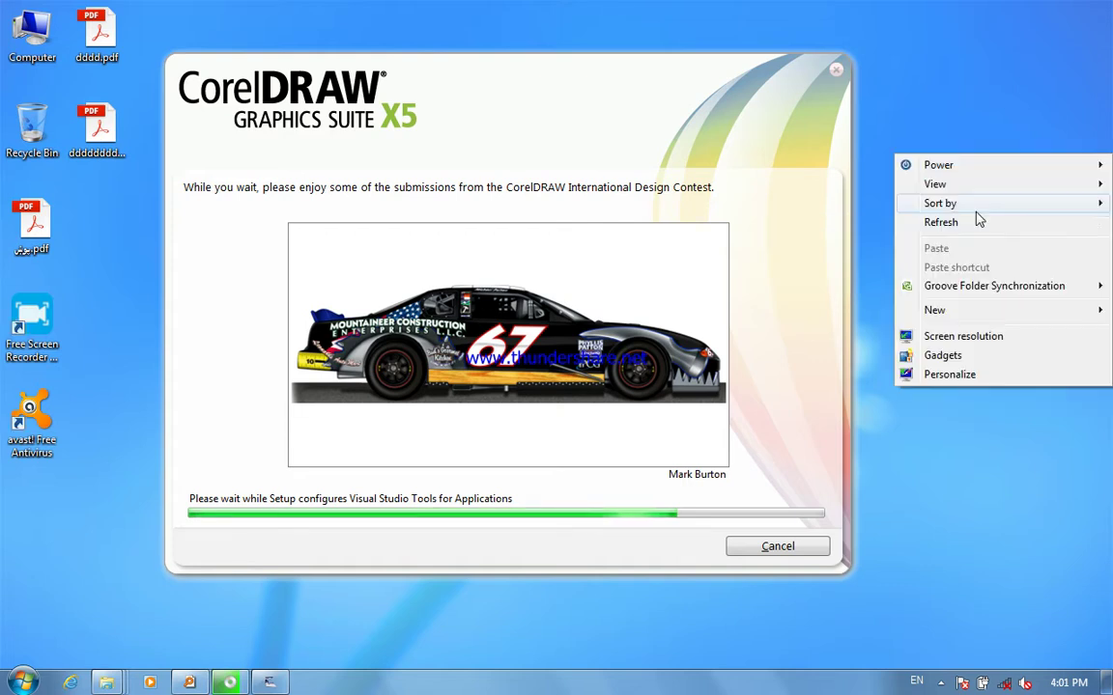
pyautogui.click(982, 230)
pyautogui.rightClick(975, 166)
pyautogui.click(975, 238)
pyautogui.rightClick(961, 195)
pyautogui.click(954, 265)
pyautogui.rightClick(959, 209)
pyautogui.click(956, 270)
pyautogui.rightClick(966, 213)
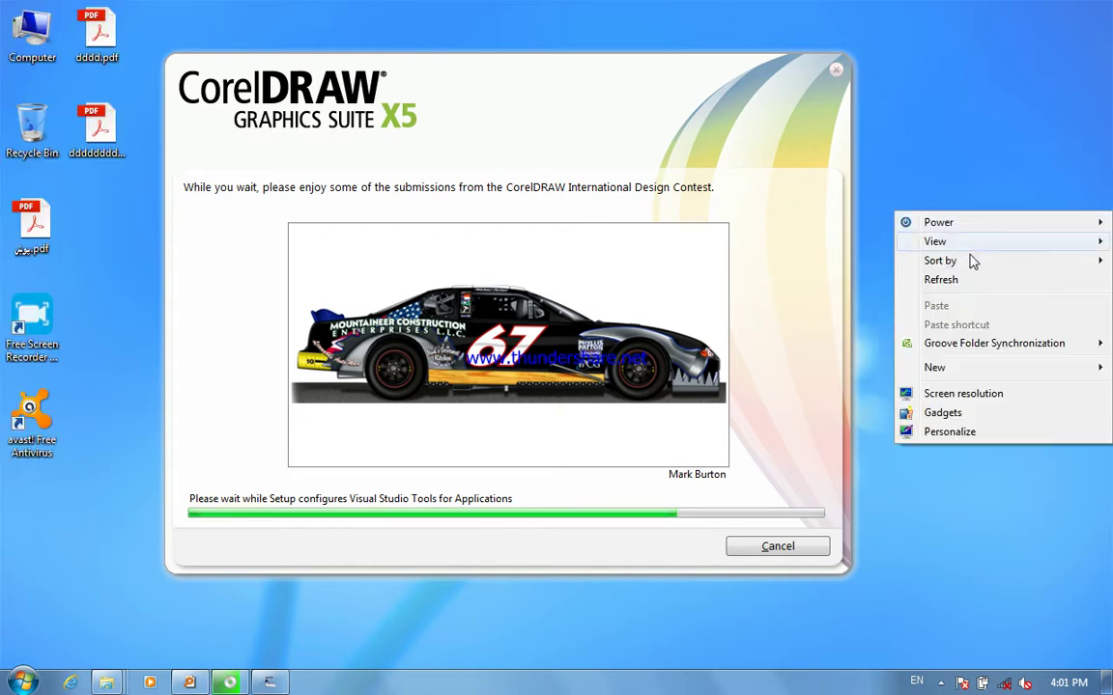
pyautogui.click(976, 283)
pyautogui.rightClick(922, 212)
pyautogui.click(909, 286)
pyautogui.rightClick(920, 219)
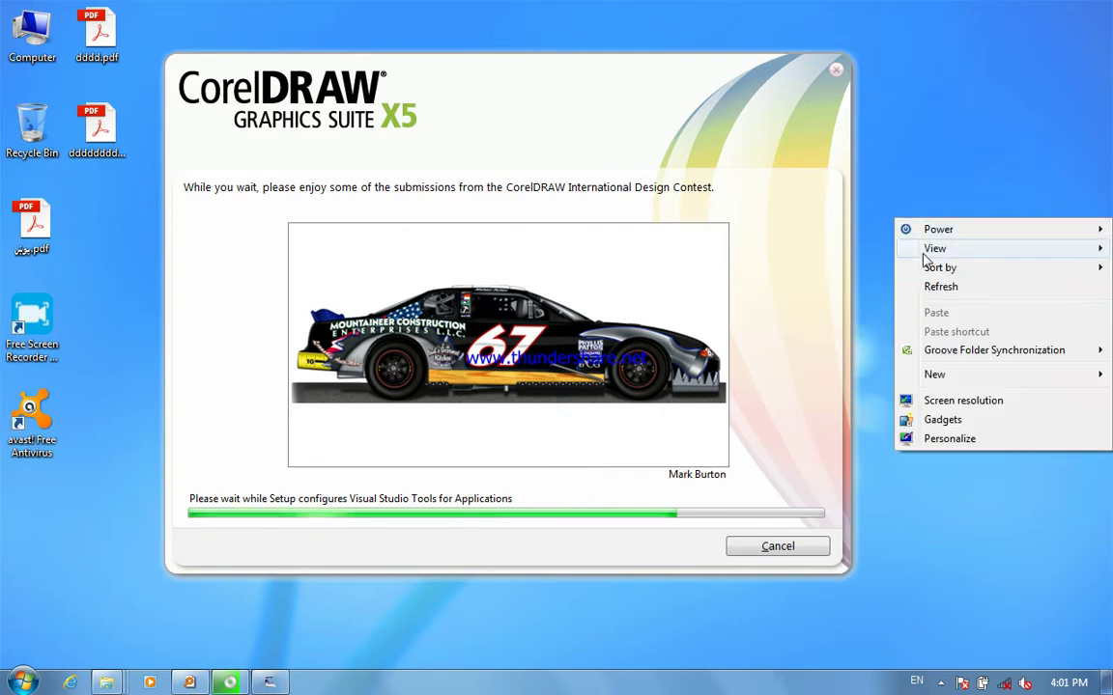
pyautogui.click(944, 293)
pyautogui.rightClick(956, 213)
pyautogui.click(961, 282)
pyautogui.rightClick(956, 214)
pyautogui.click(961, 281)
pyautogui.rightClick(951, 222)
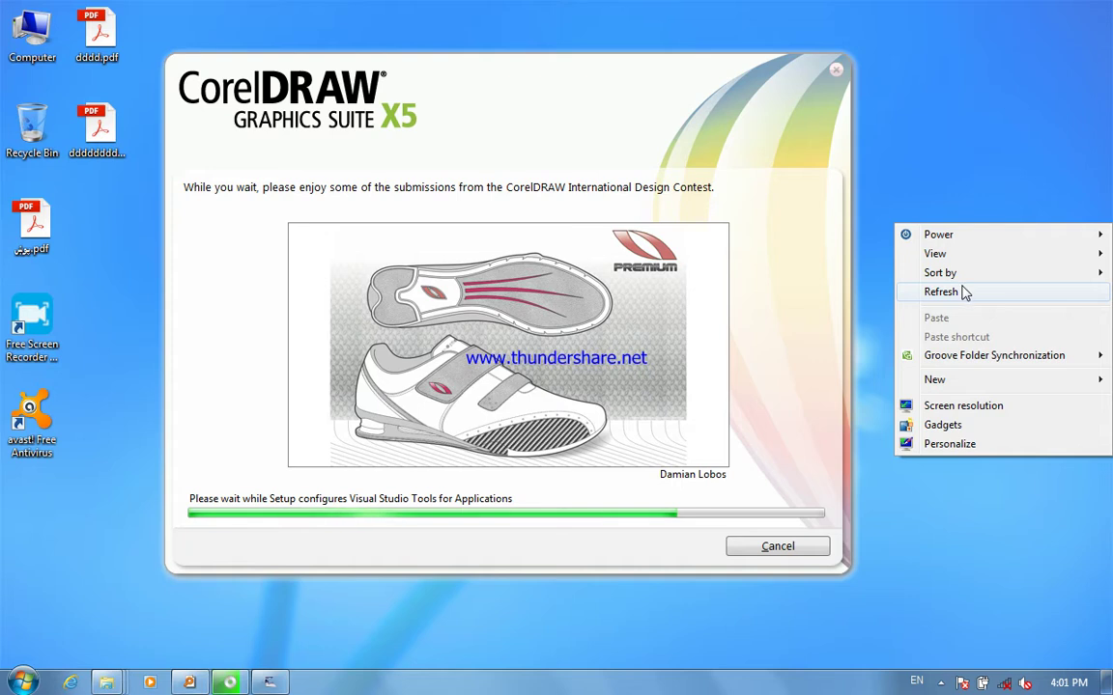
pyautogui.click(962, 288)
pyautogui.rightClick(896, 210)
pyautogui.click(954, 280)
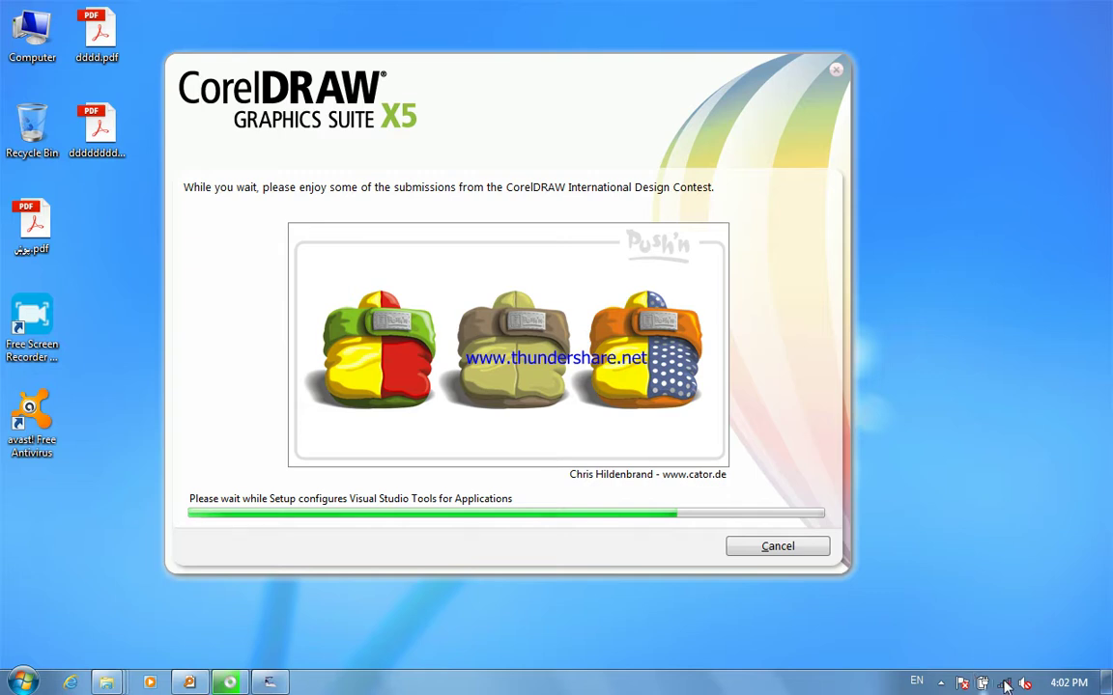
# - Pause the screen recording and close the successful setup with Finish
pyautogui.click(941, 683)
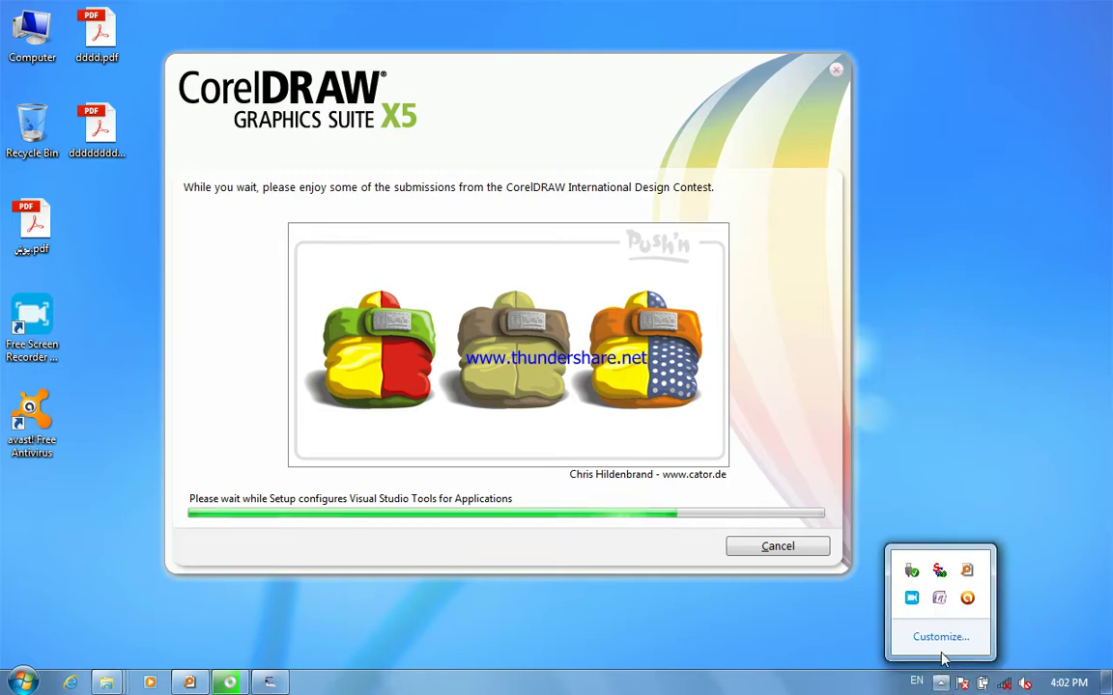
pyautogui.click(912, 599)
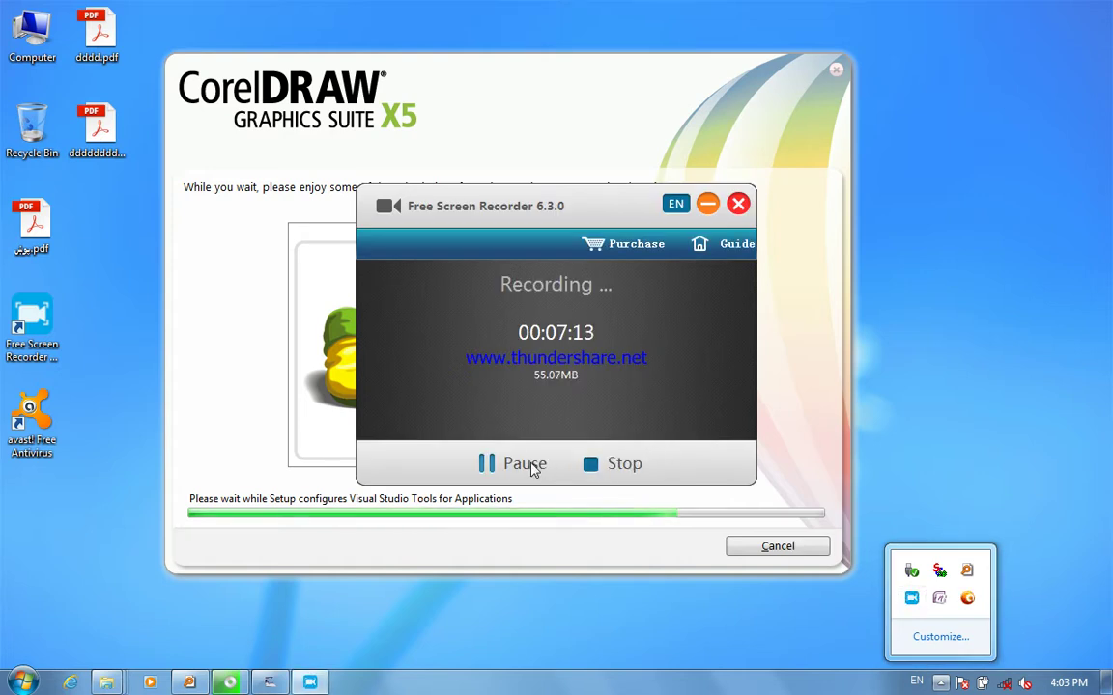
pyautogui.click(530, 463)
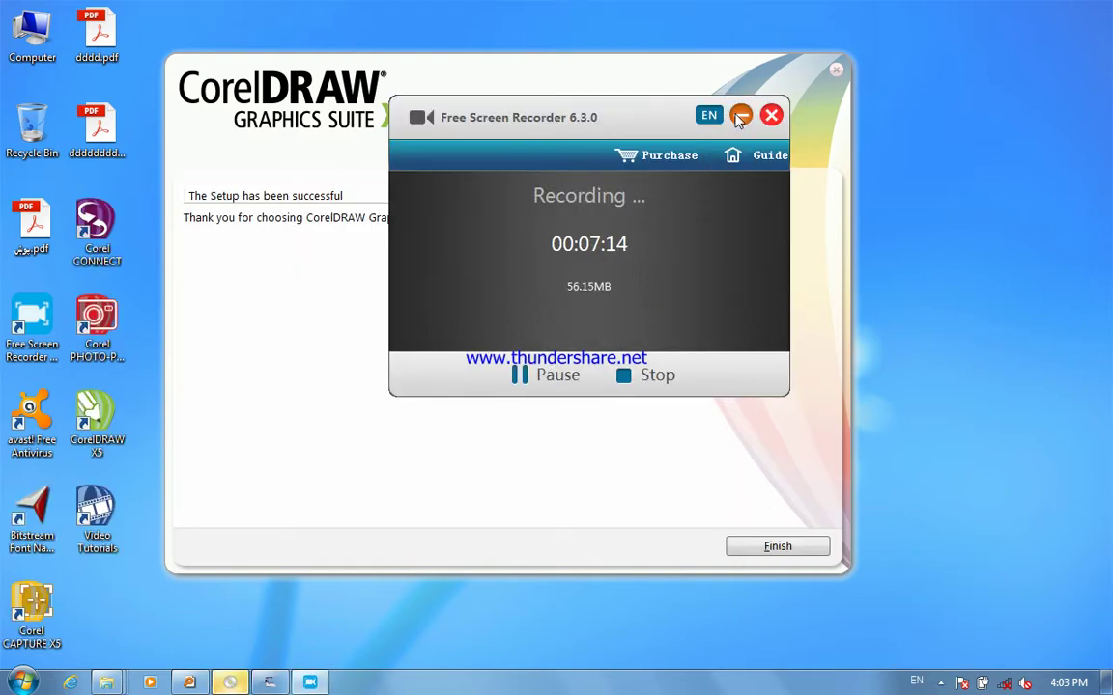
pyautogui.click(739, 116)
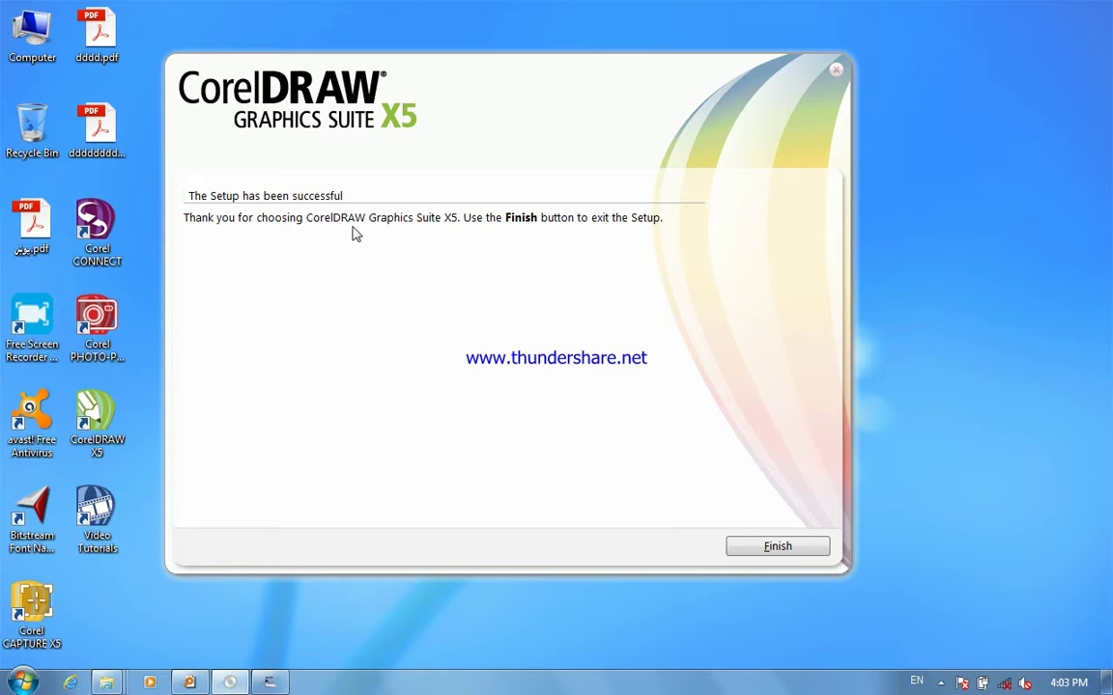
pyautogui.click(769, 547)
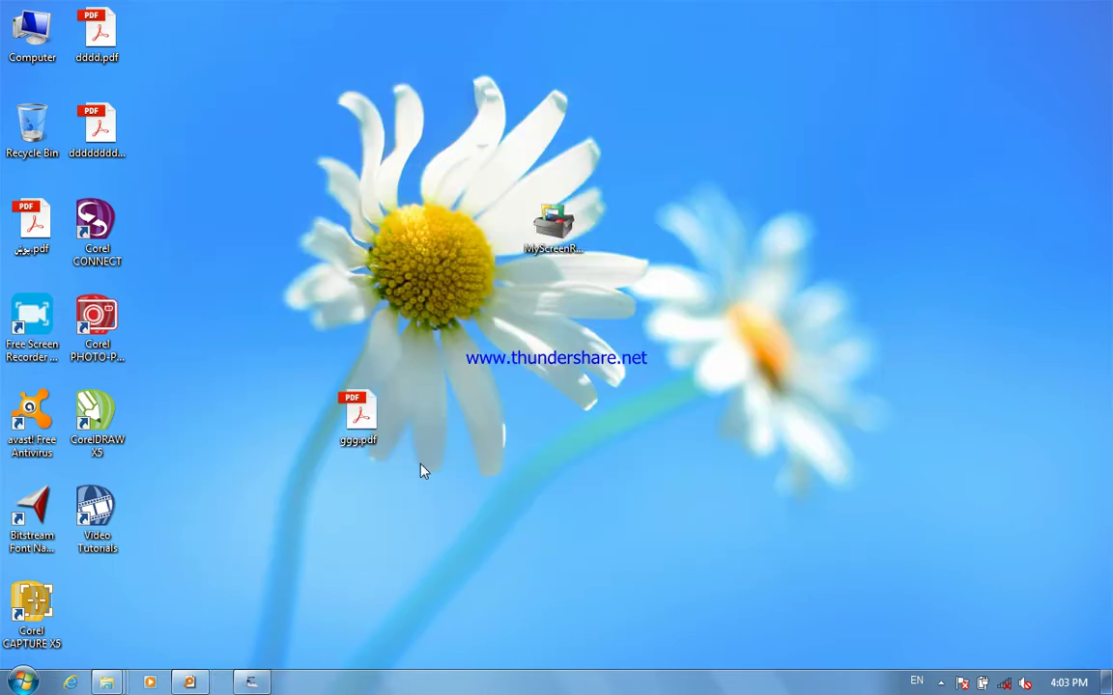
# - Search the Start menu for 'coreldraw' and launch CorelDRAW X5
pyautogui.click(21, 683)
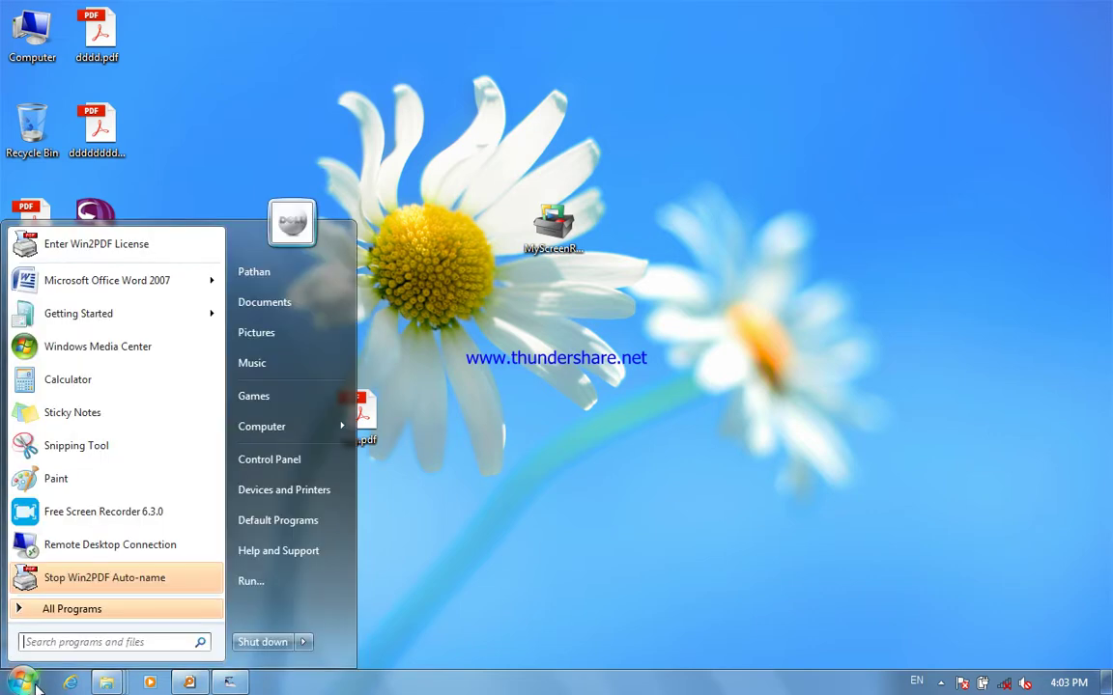
pyautogui.write('co')
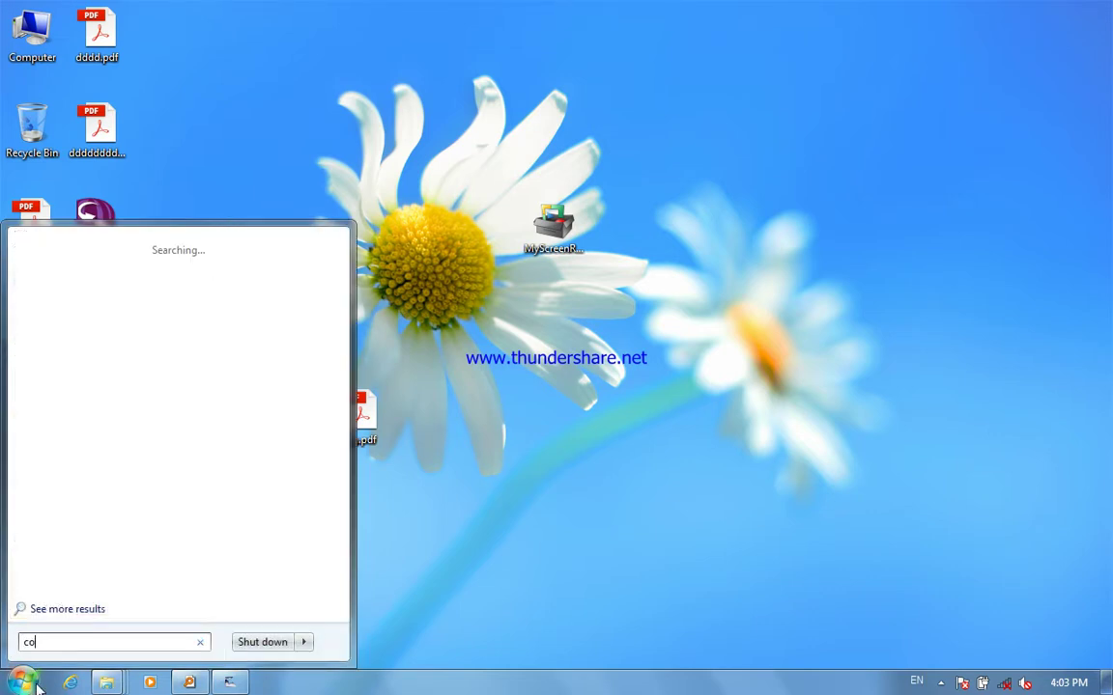
pyautogui.write('reldraw')
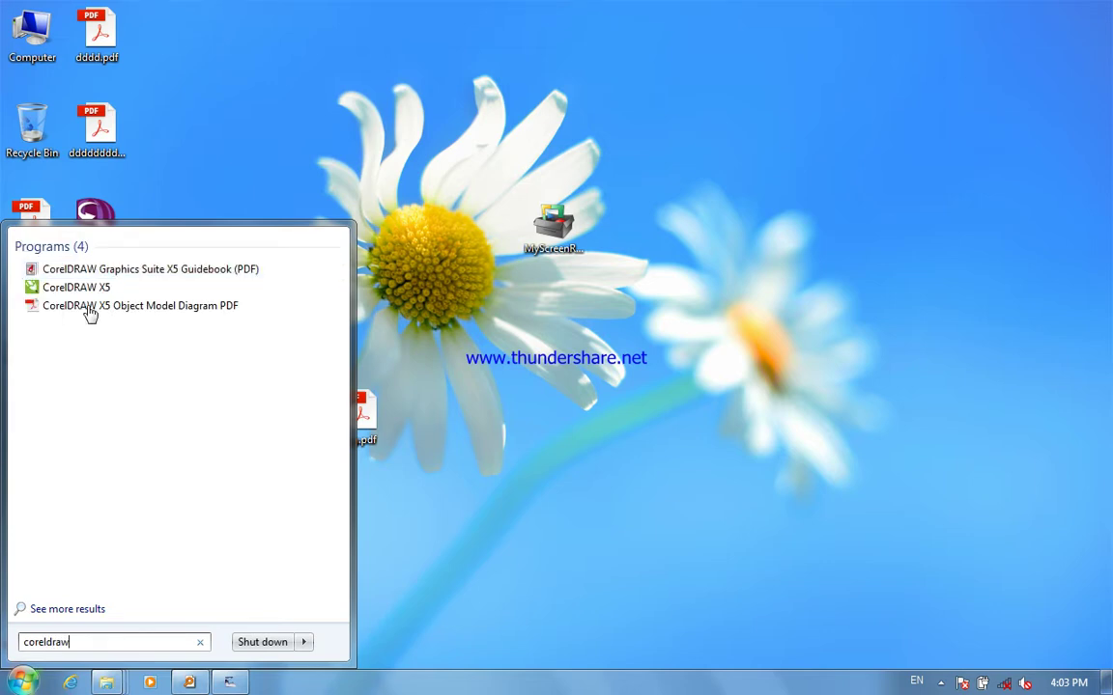
pyautogui.click(112, 289)
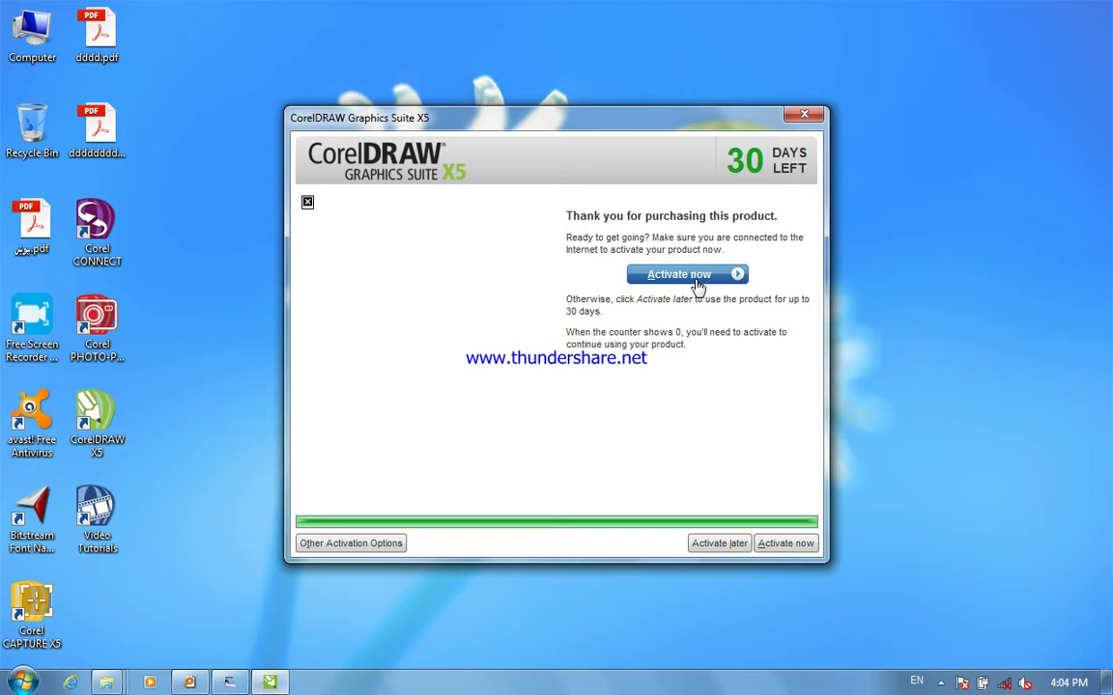
# - Choose Other Activation Options, then Phone Corel for offline activation
pyautogui.click(382, 548)
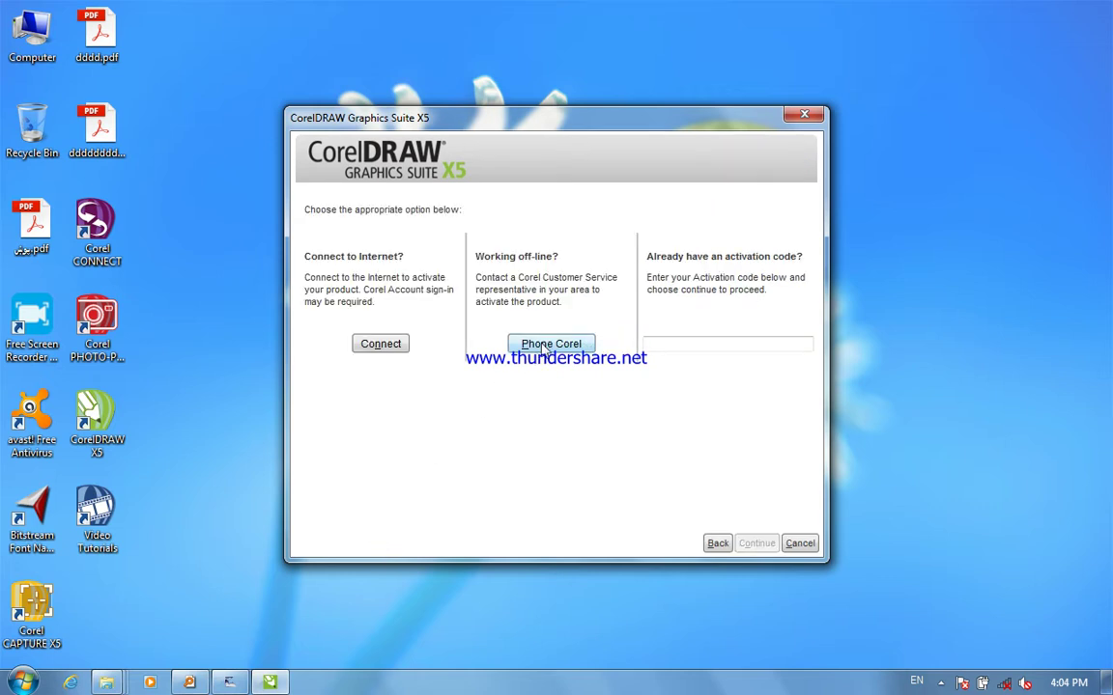
pyautogui.click(548, 347)
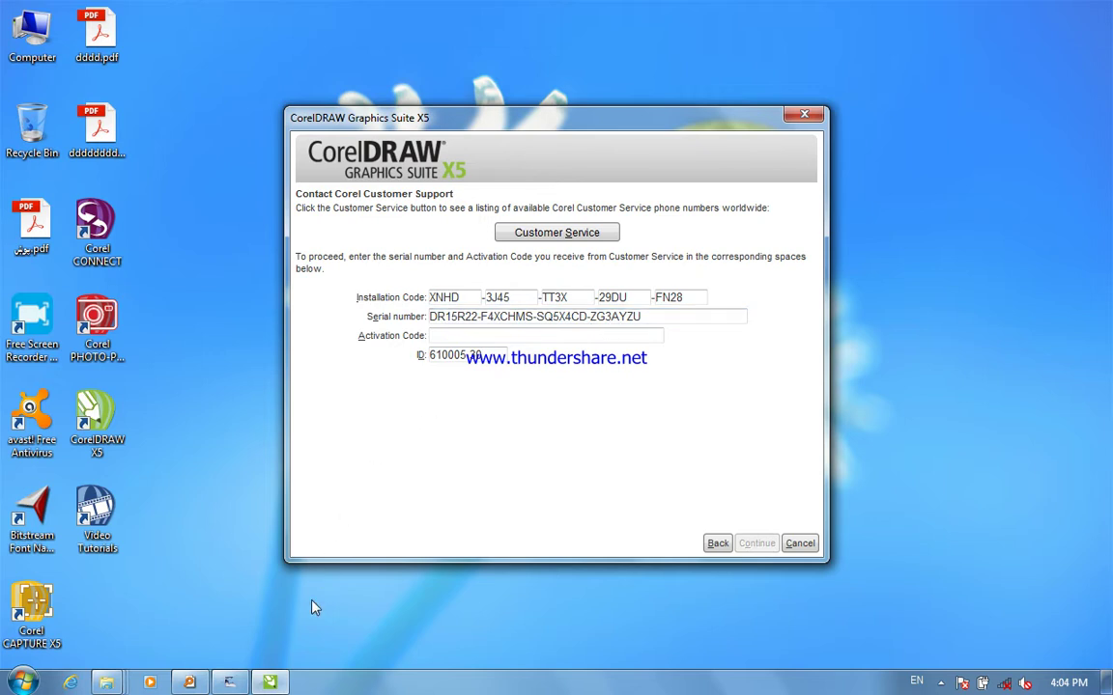
# - Bring the keygen forward and type the first part of CorelDRAW's installation code into it
pyautogui.moveTo(229, 683)
pyautogui.click(227, 618)
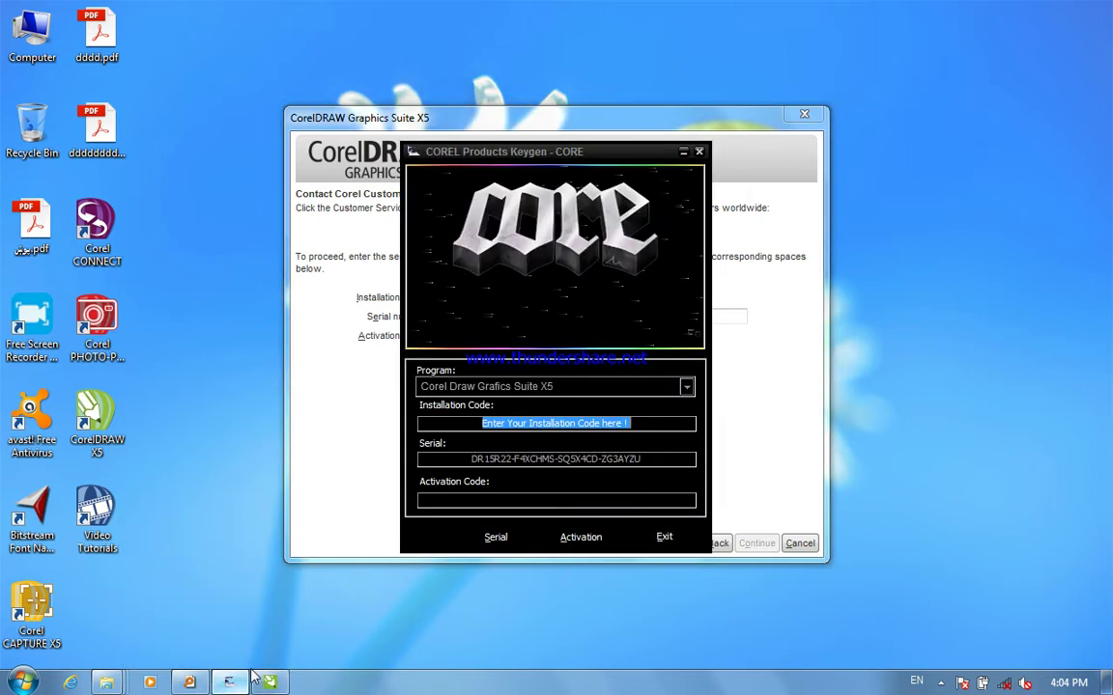
pyautogui.moveTo(533, 154); pyautogui.dragTo(786, 158)
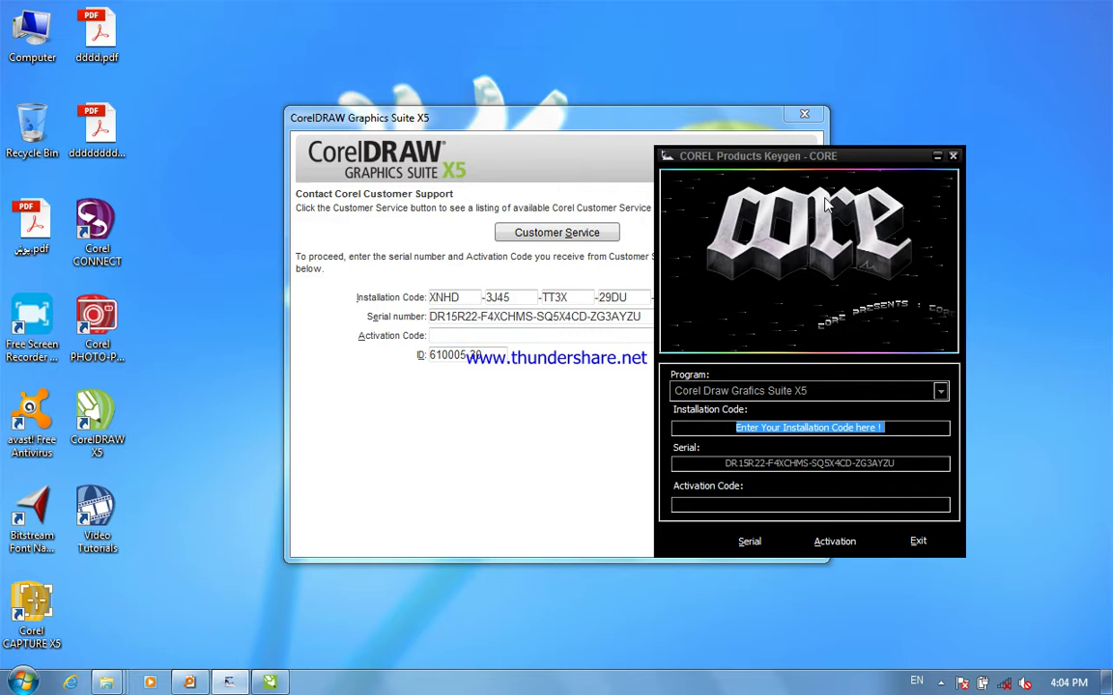
pyautogui.moveTo(896, 429); pyautogui.dragTo(680, 437)
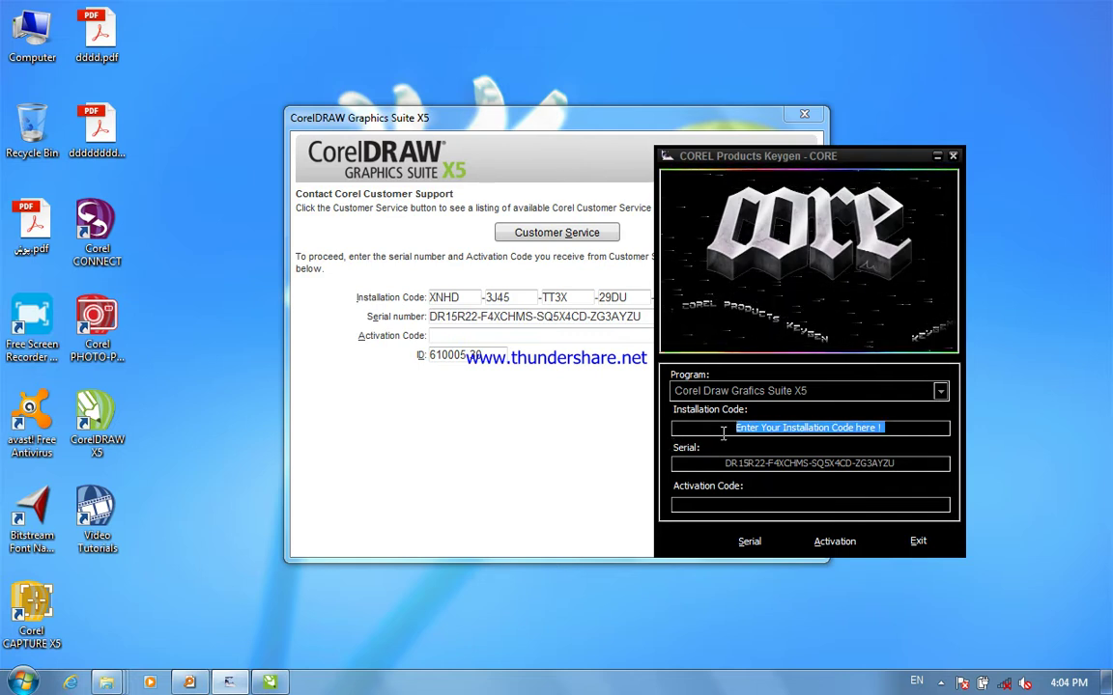
pyautogui.write('XN')
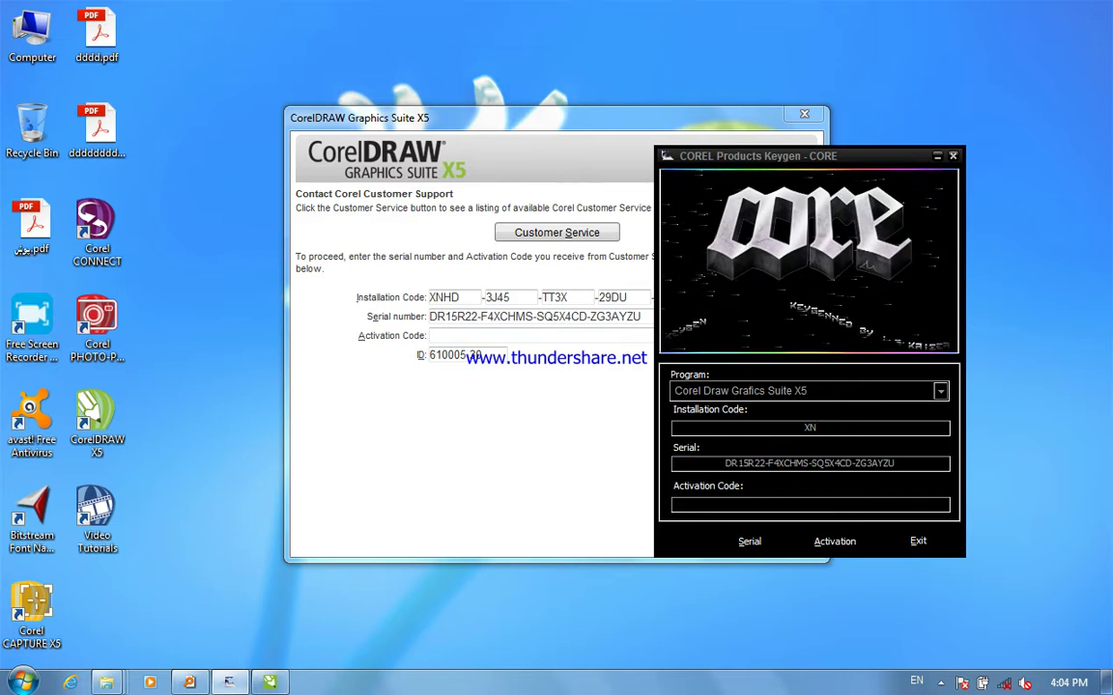
pyautogui.write('G')
pyautogui.press('BackSpace')
pyautogui.write('HD')
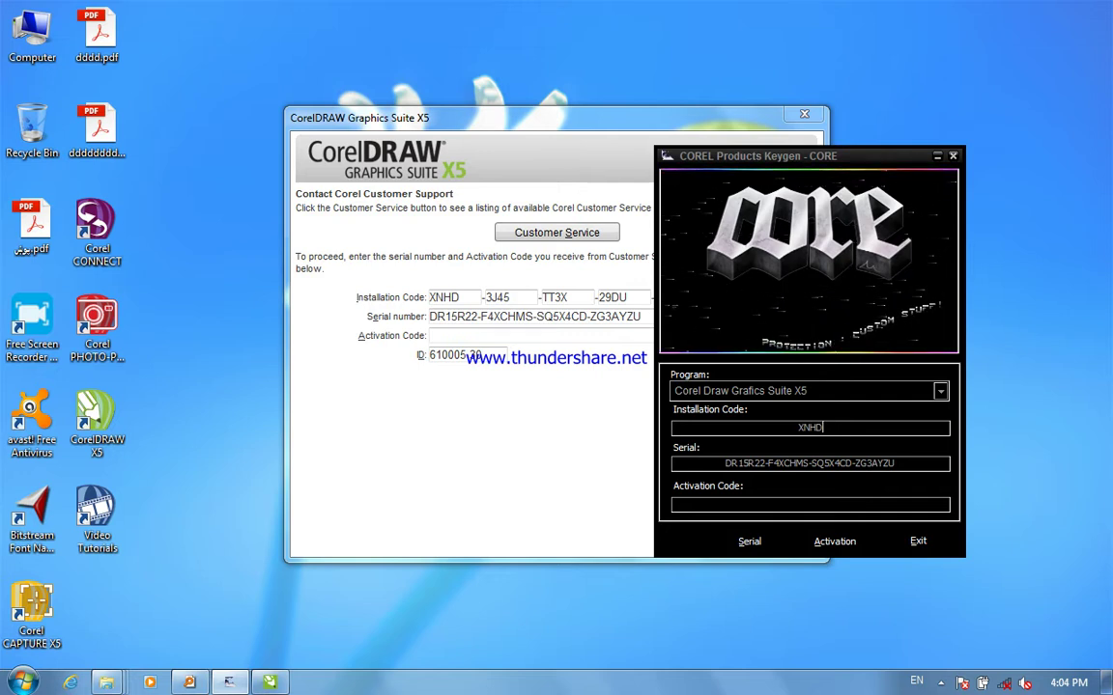
pyautogui.write('3J45')
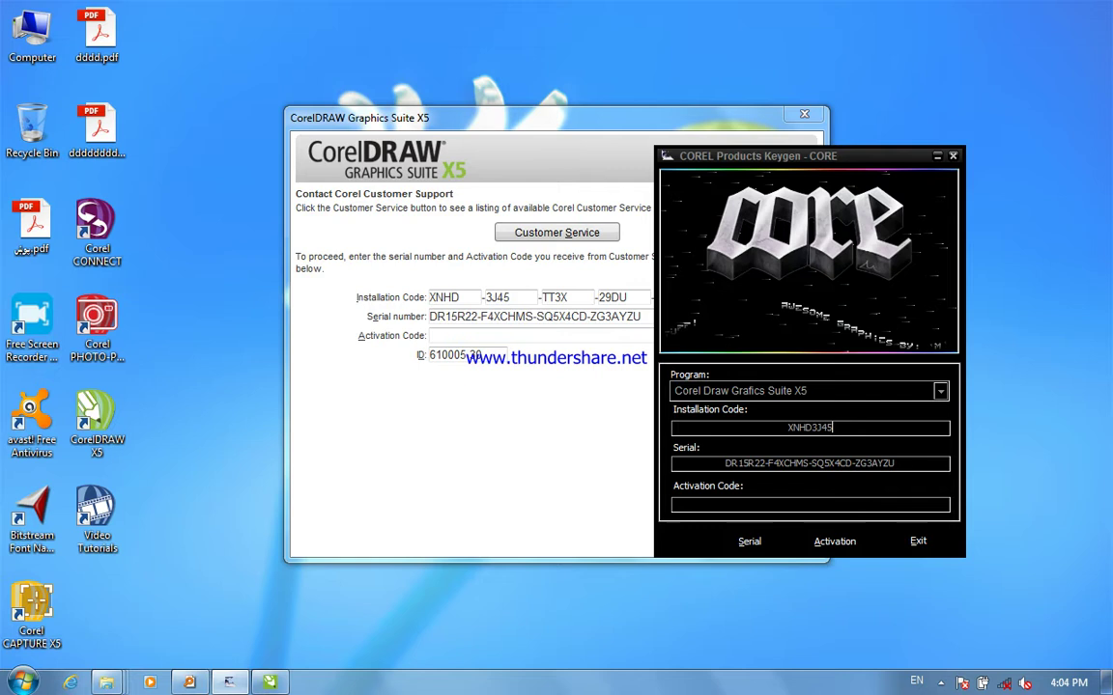
pyautogui.write('TT')
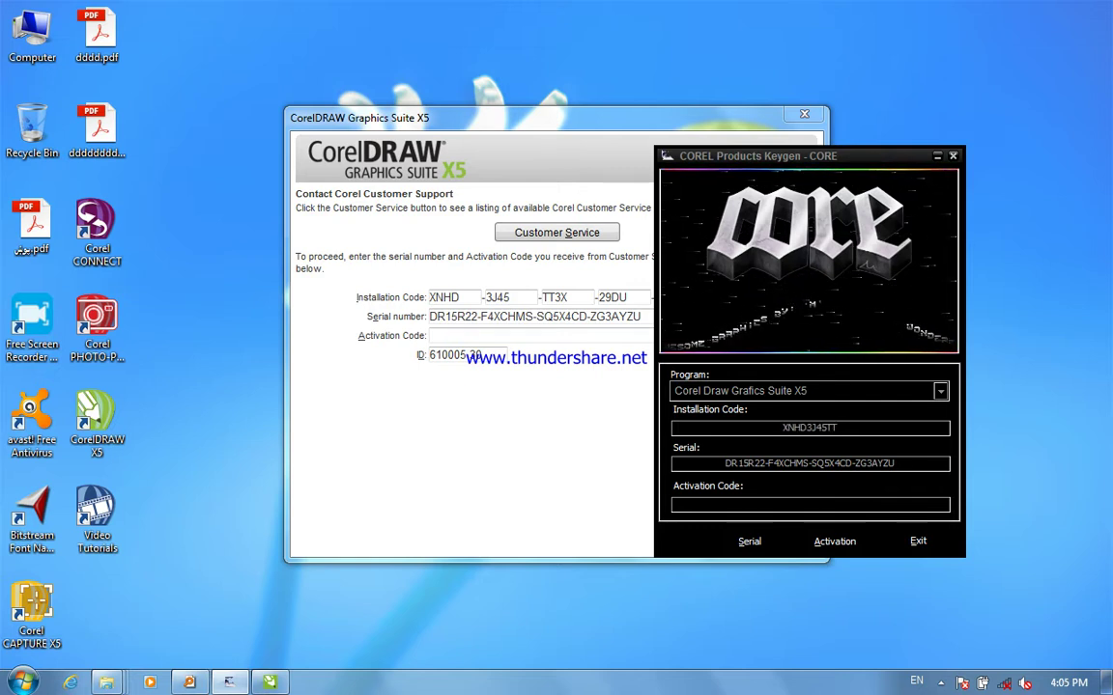
pyautogui.write('3X')
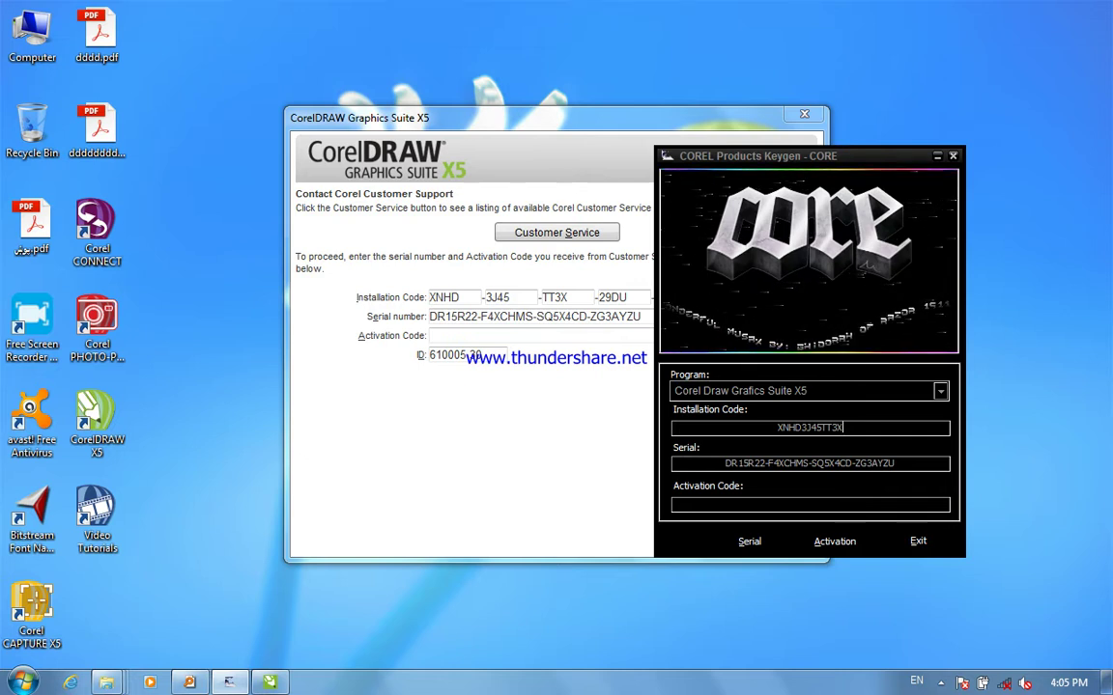
pyautogui.write('29')
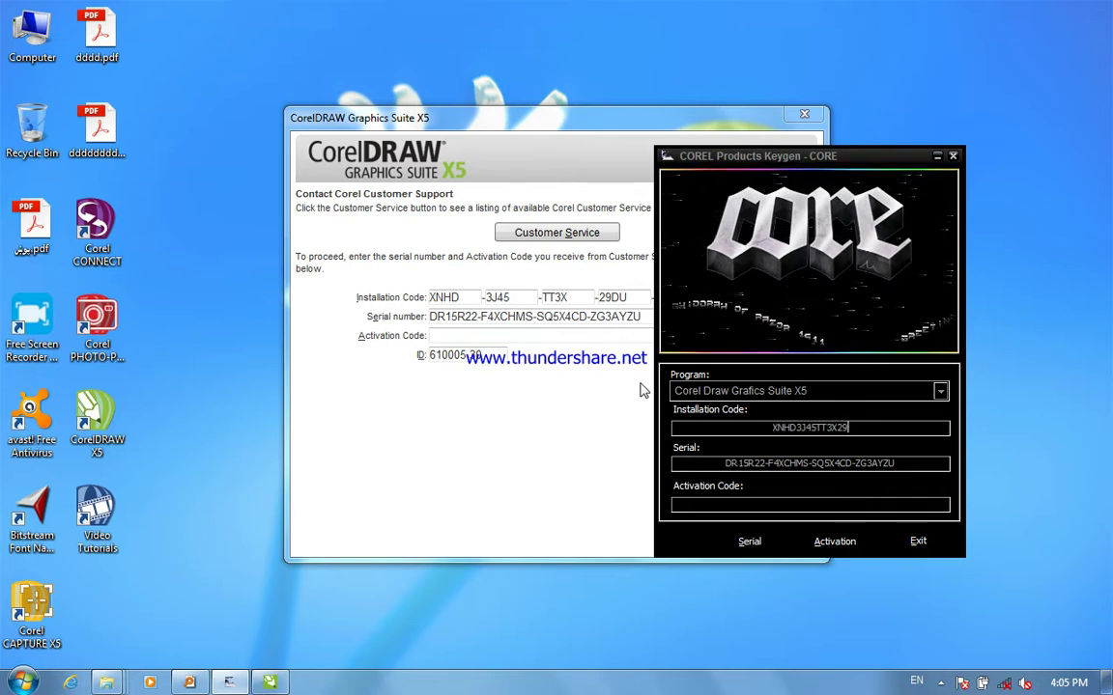
pyautogui.write('DU')
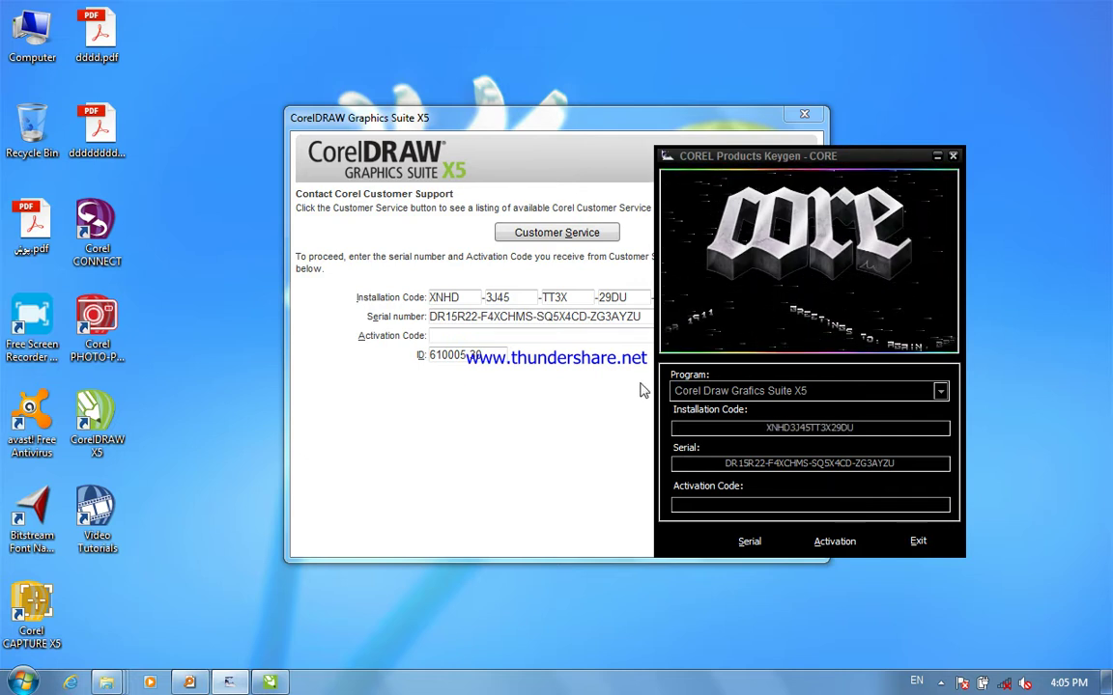
# - Finish the installation code, generate the activation code, select it, and return to CorelDRAW
pyautogui.moveTo(809, 177); pyautogui.dragTo(388, 144)
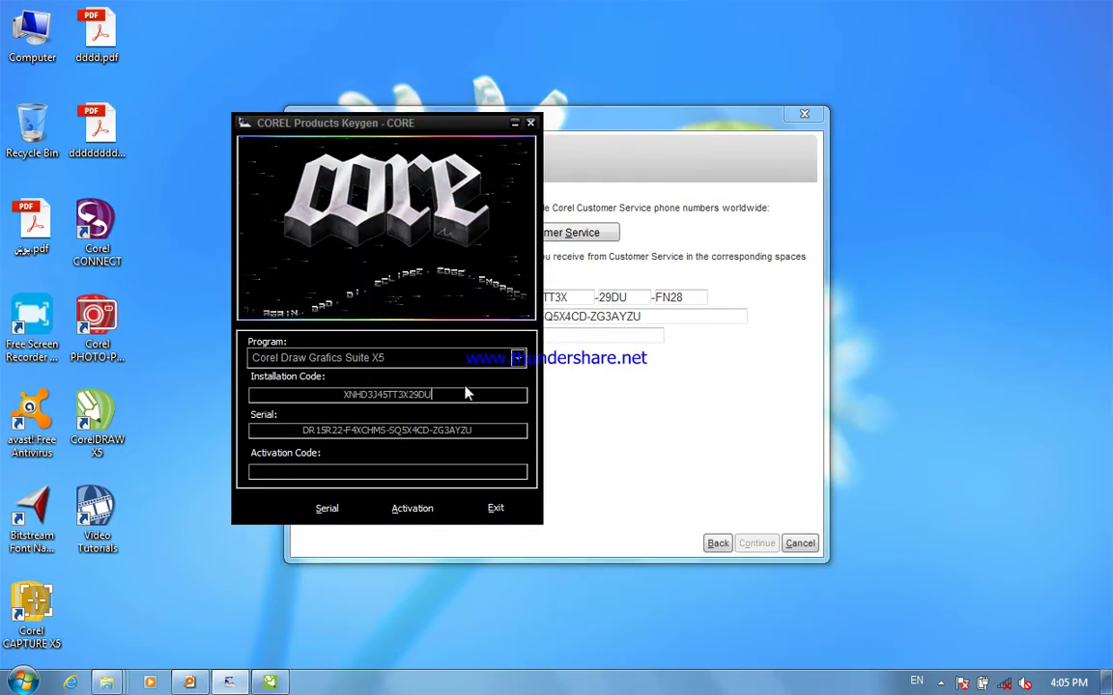
pyautogui.write('FN')
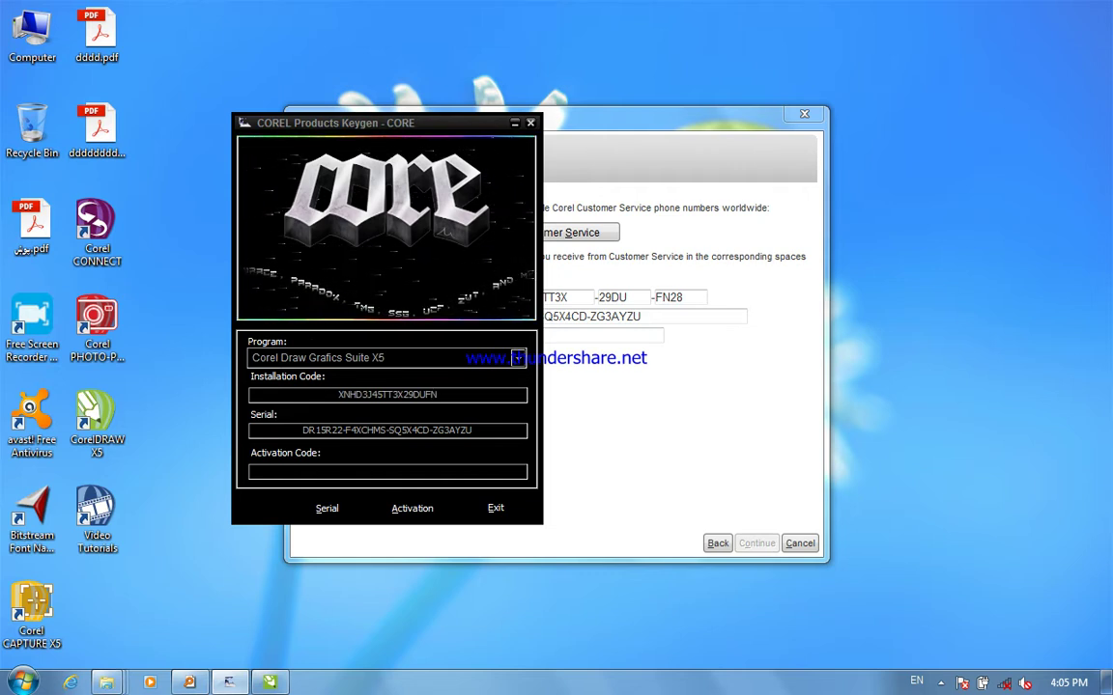
pyautogui.write('28')
pyautogui.click(427, 512)
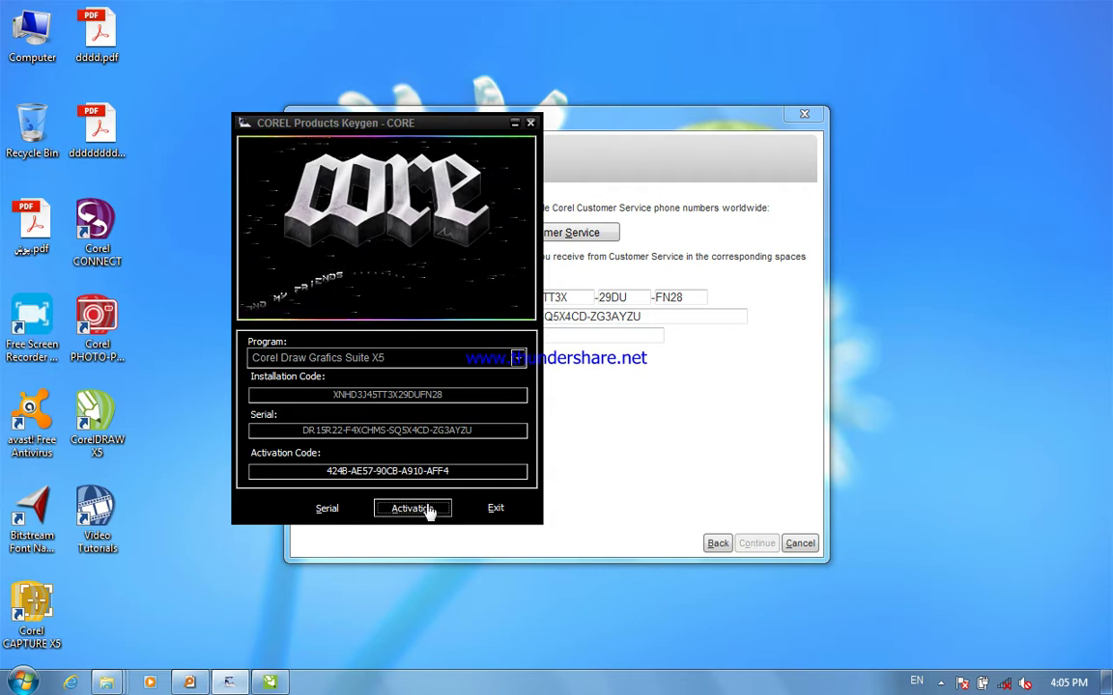
pyautogui.click(464, 473)
pyautogui.moveTo(449, 472); pyautogui.dragTo(324, 472)
pyautogui.hotkey('ctrl', 'c')
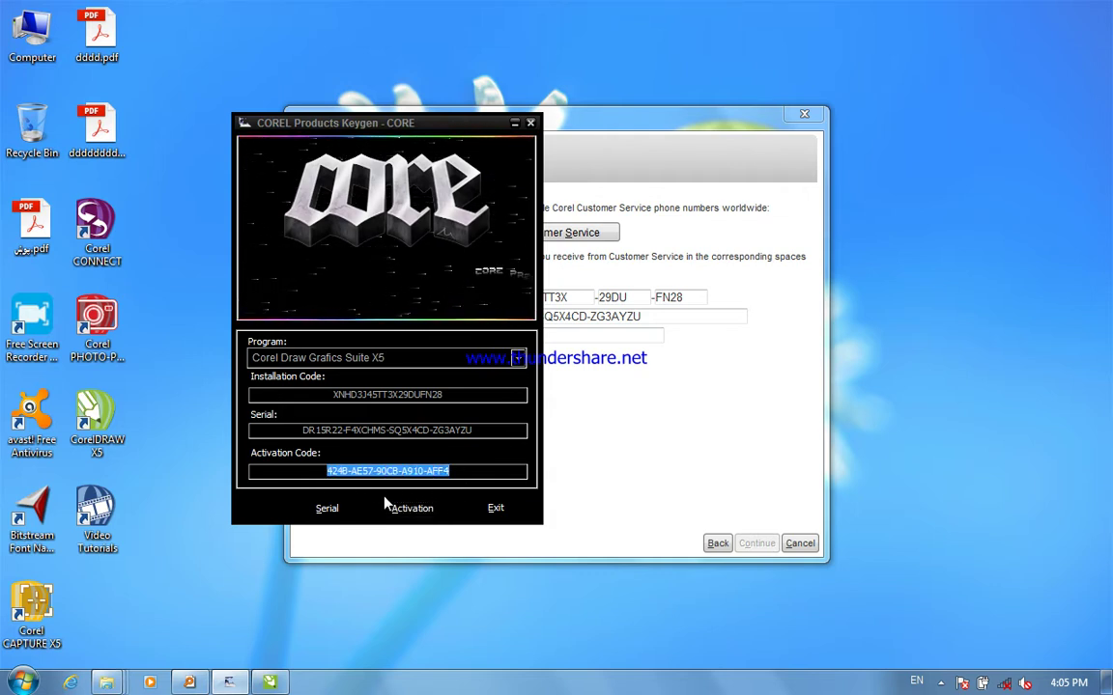
pyautogui.click(574, 351)
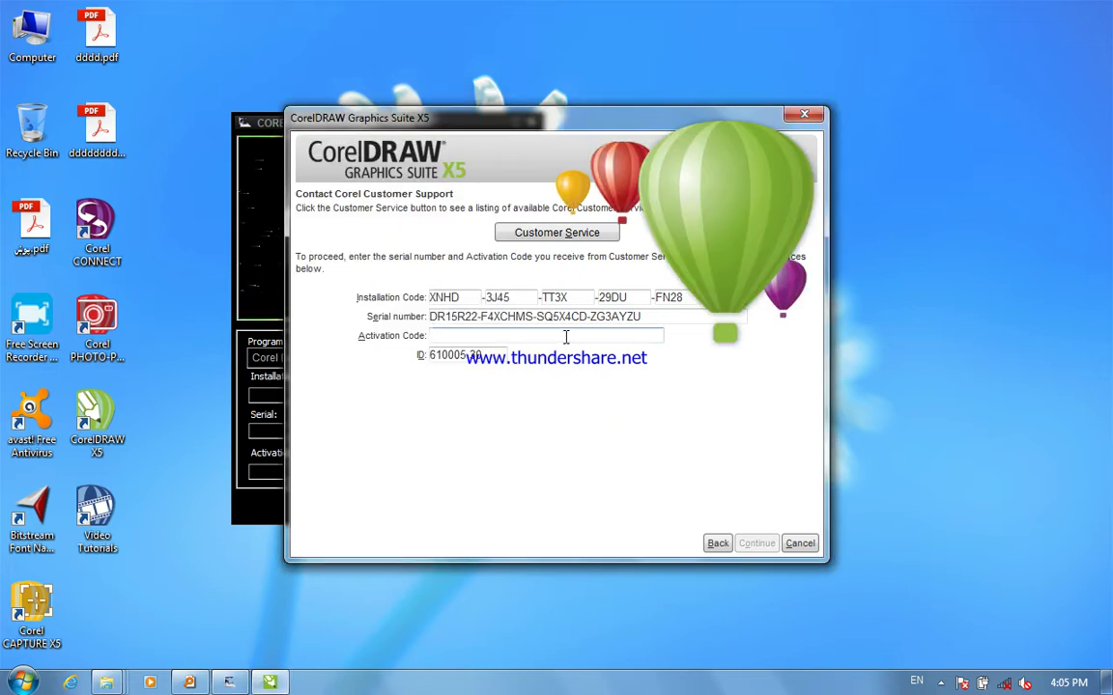
# - Paste the keygen-generated code into the Activation Code field and submit it to finish activation
pyautogui.click(566, 337)
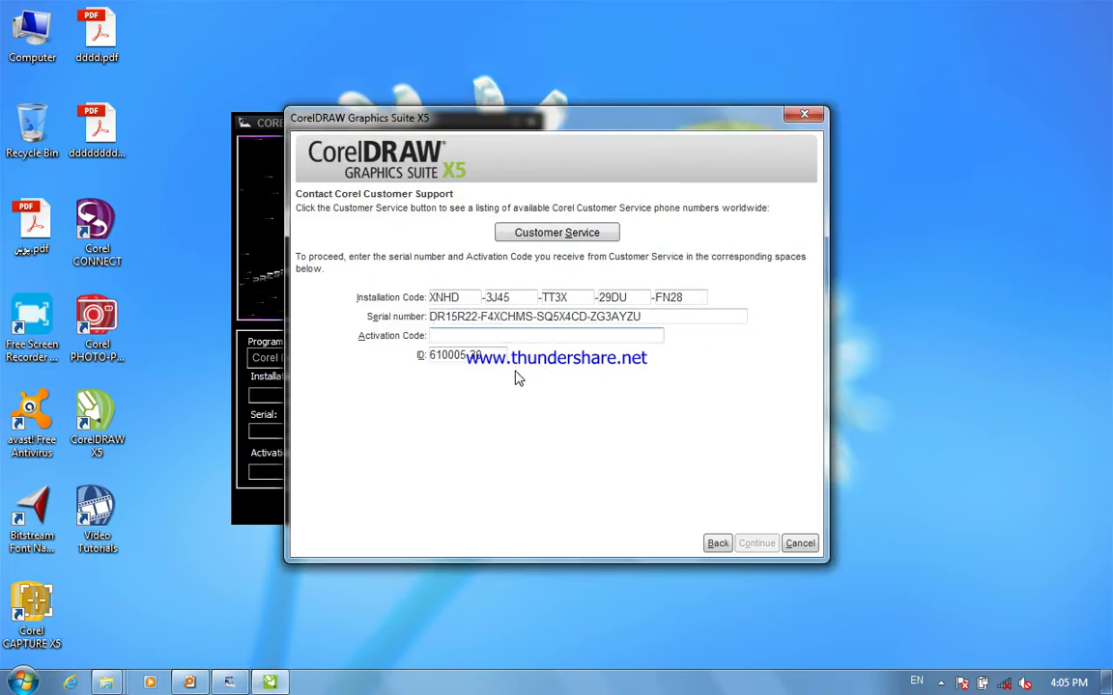
pyautogui.hotkey('ctrl', 'v')
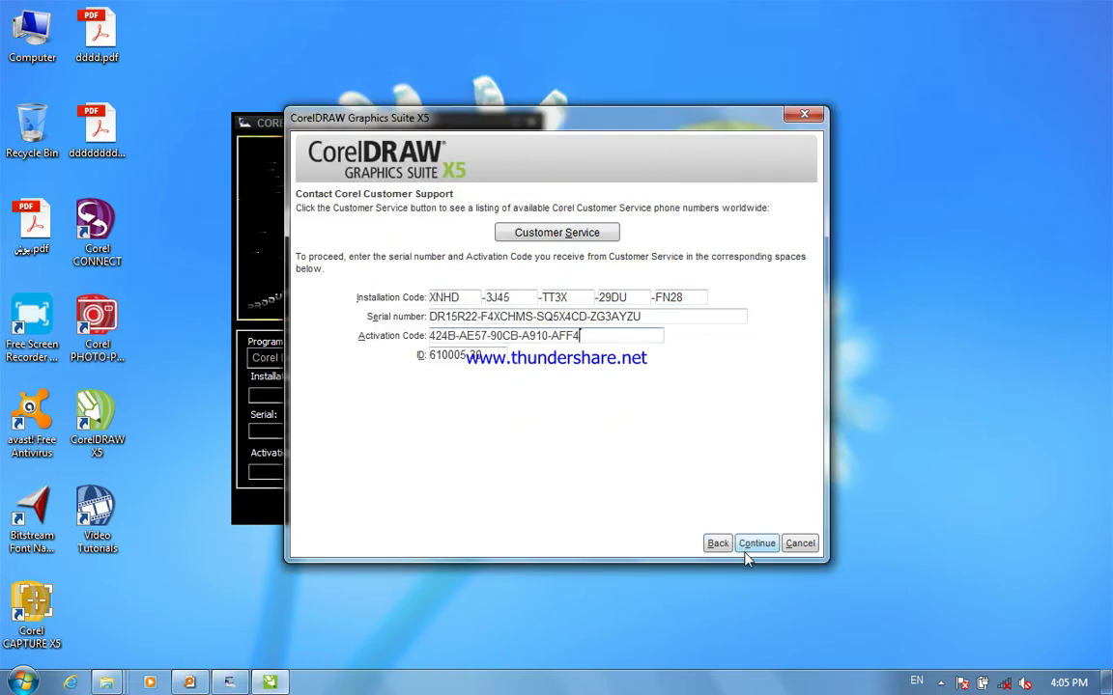
pyautogui.click(754, 546)
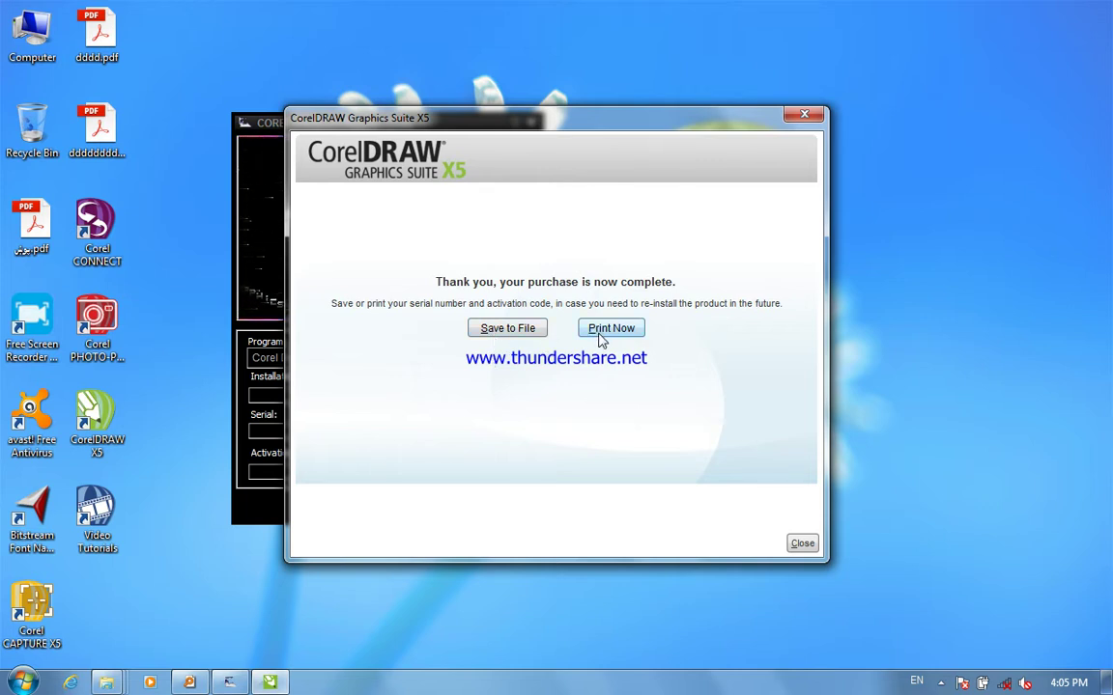
# - Save the activation details as CorelDRAW Graphics Suite X5.txt on the Desktop, then close the purchase-complete window
pyautogui.click(517, 331)
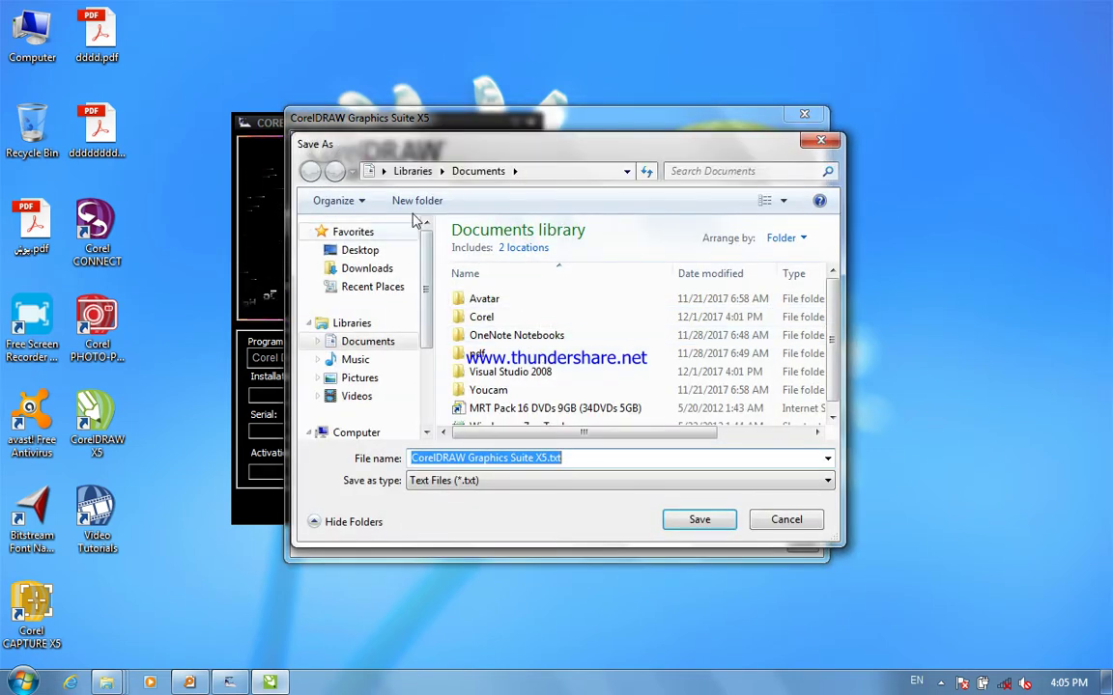
pyautogui.click(370, 171)
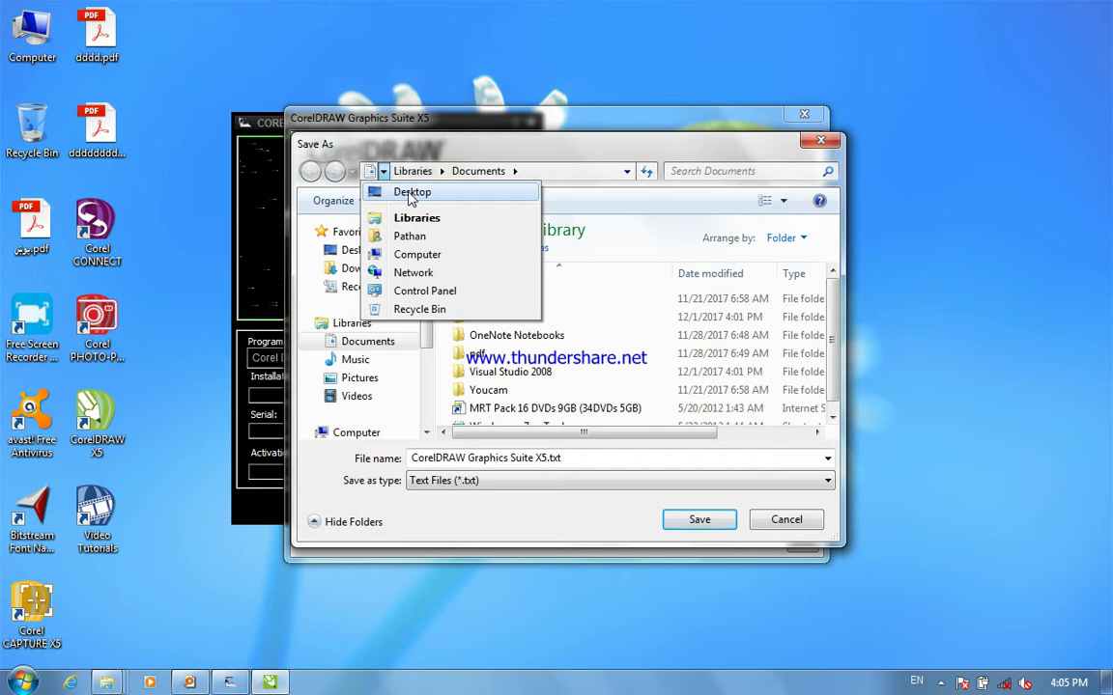
pyautogui.click(411, 193)
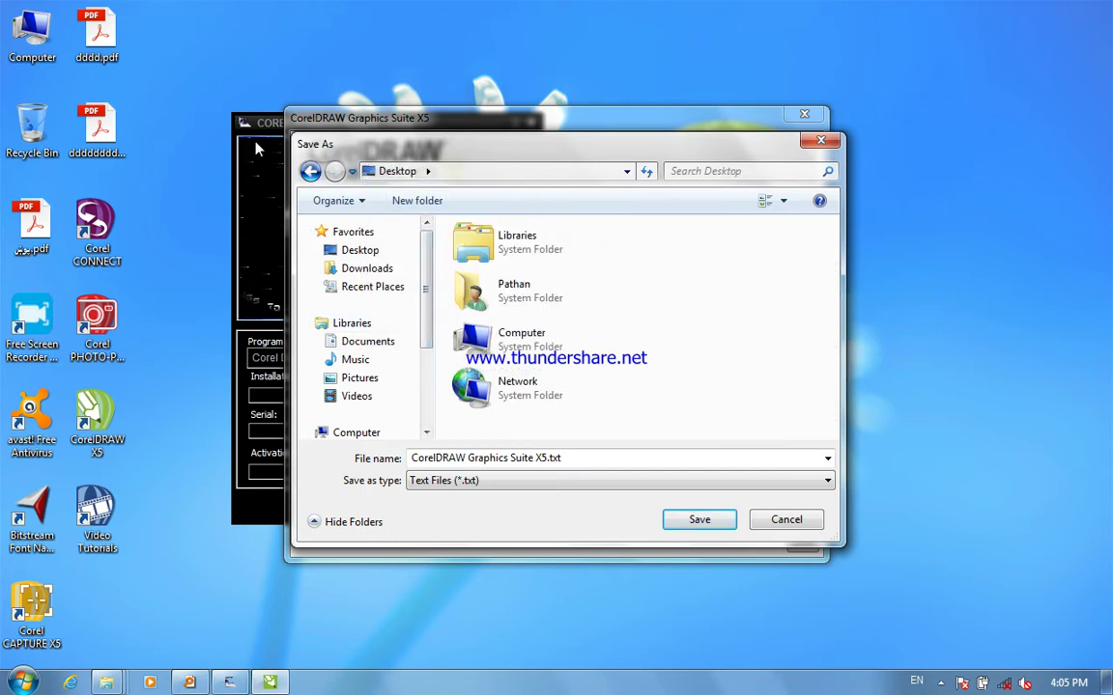
pyautogui.click(355, 252)
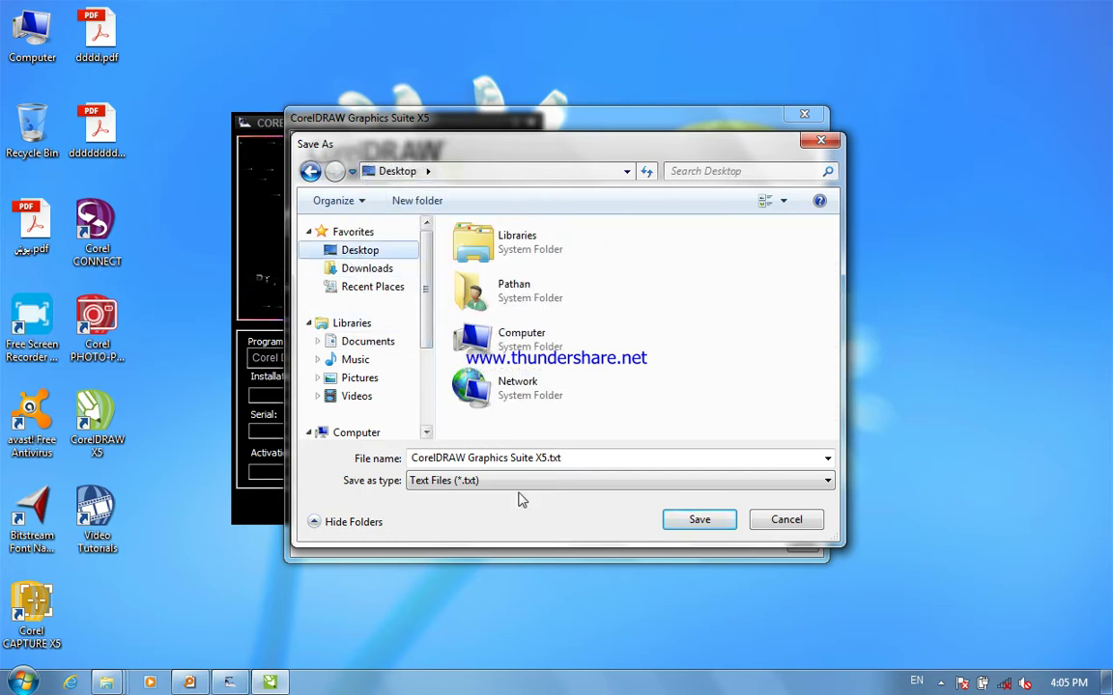
pyautogui.click(695, 520)
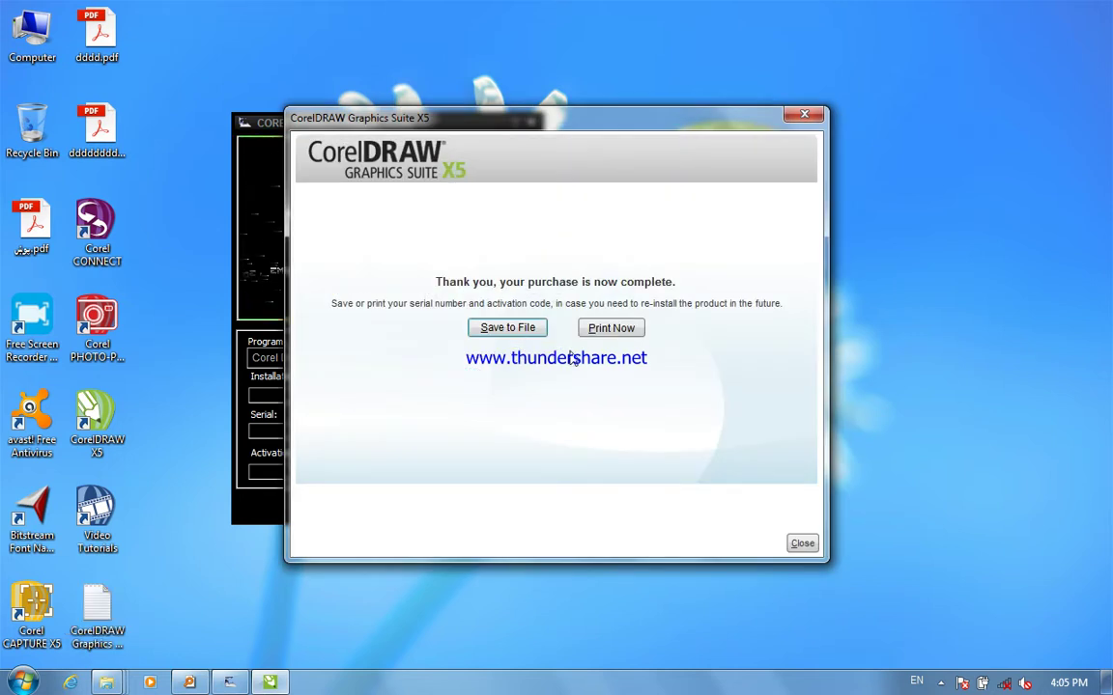
pyautogui.click(802, 545)
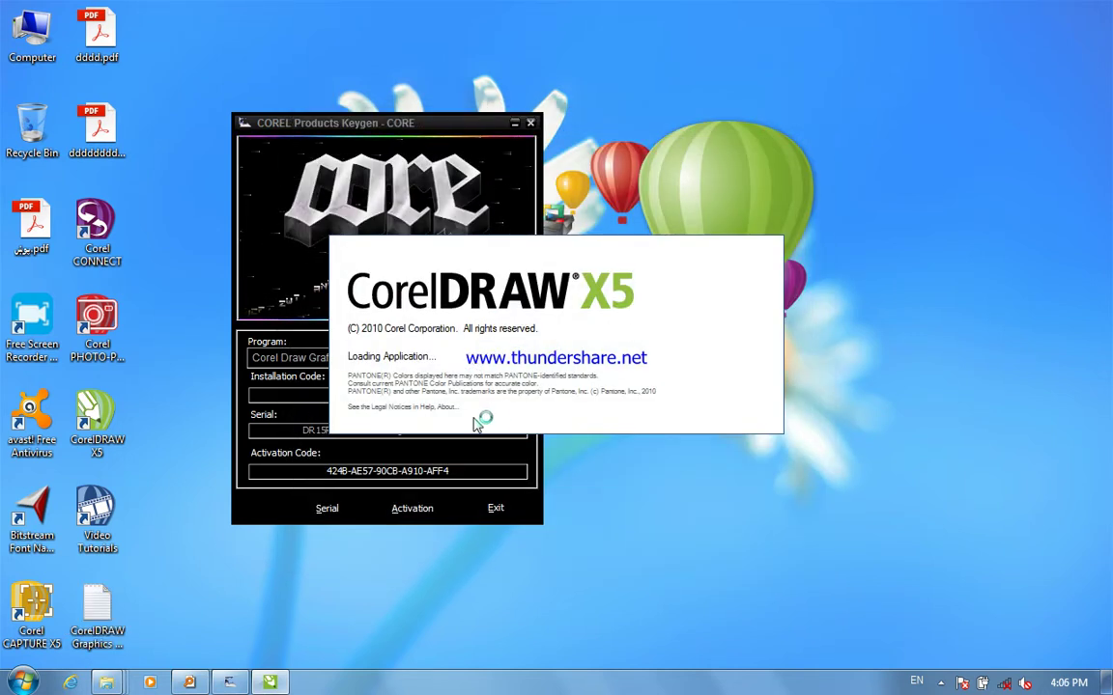
# - Close the keygen, create a blank Letter-size Untitled-1 document without the Document Palette, then minimize CorelDRAW
pyautogui.click(529, 125)
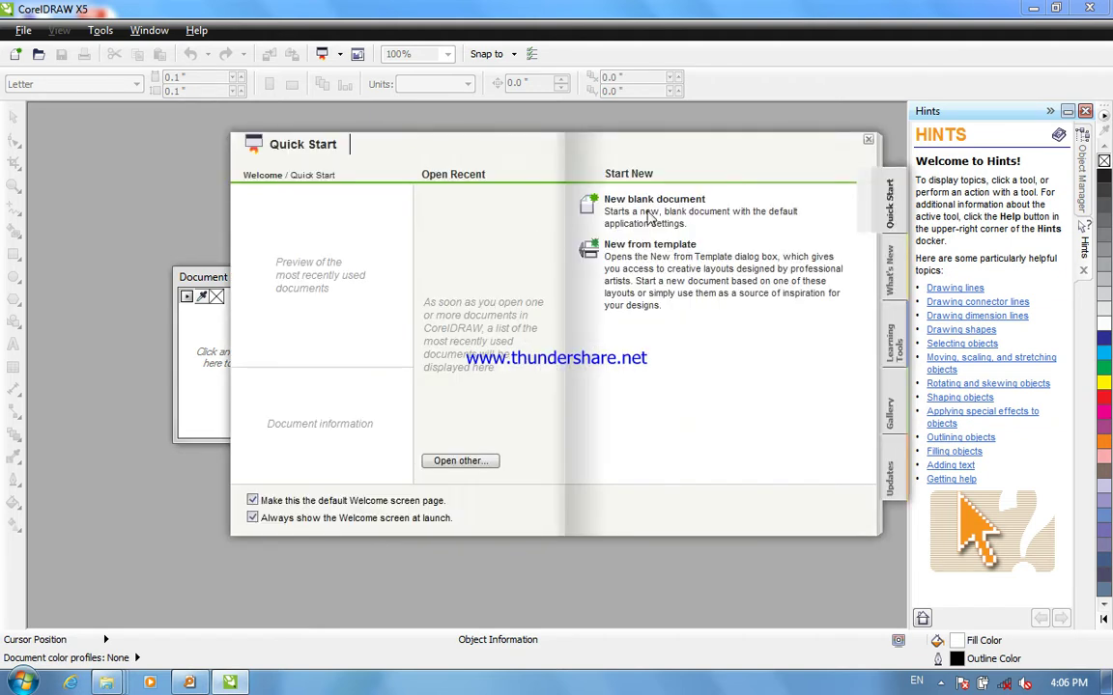
pyautogui.click(669, 205)
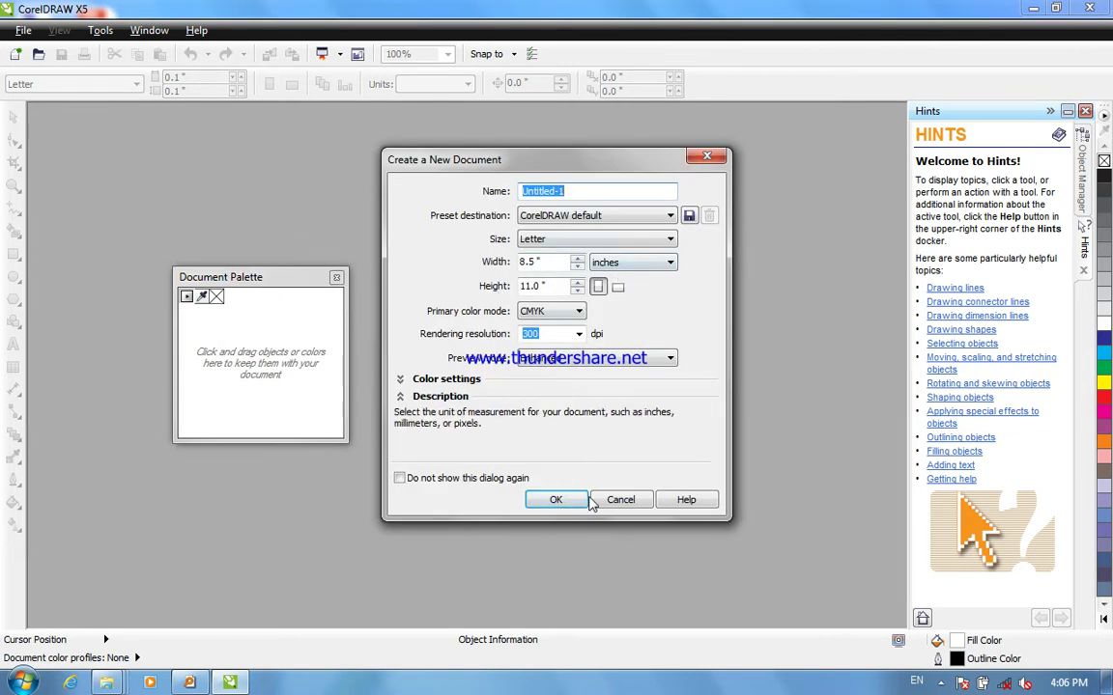
pyautogui.click(555, 500)
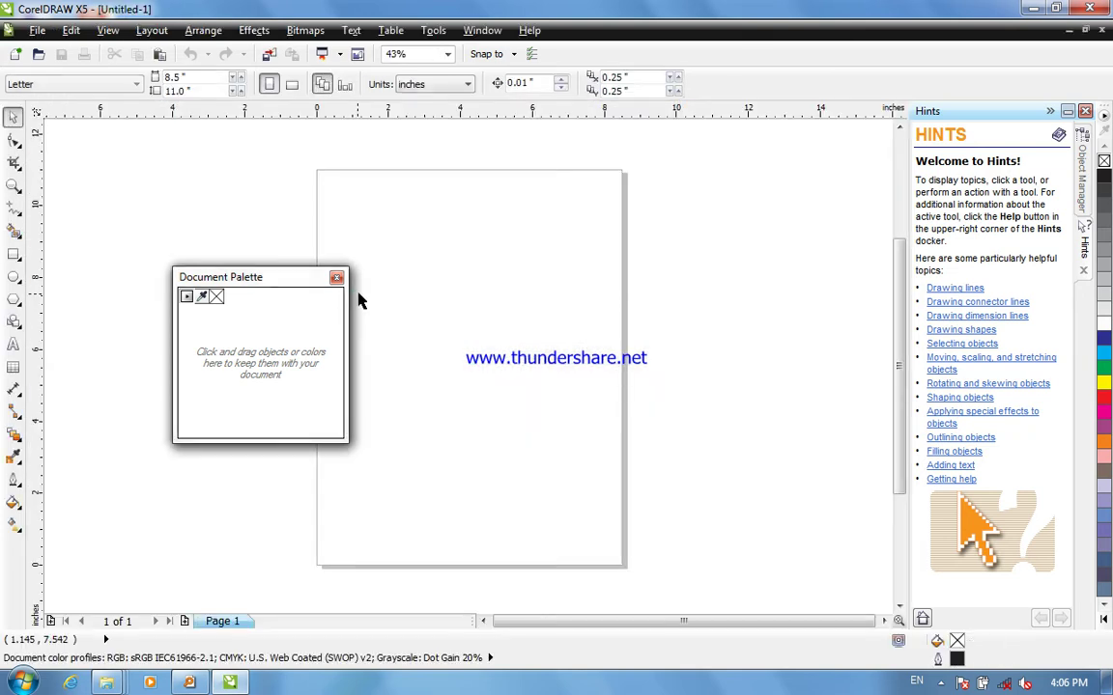
pyautogui.click(336, 278)
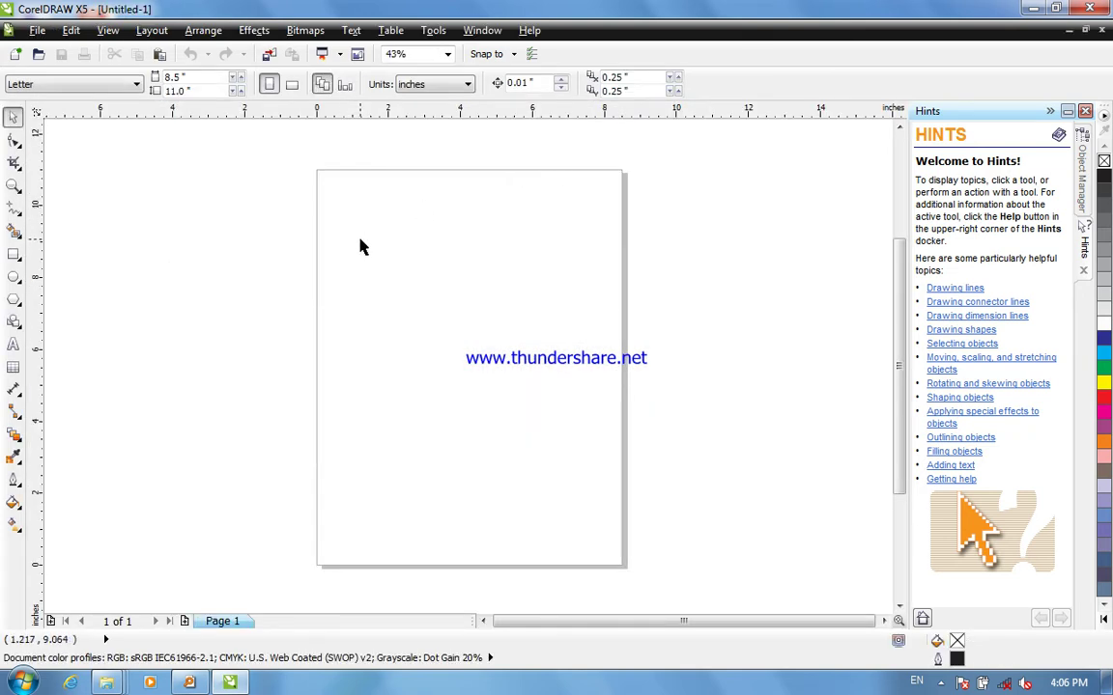
pyautogui.click(1033, 9)
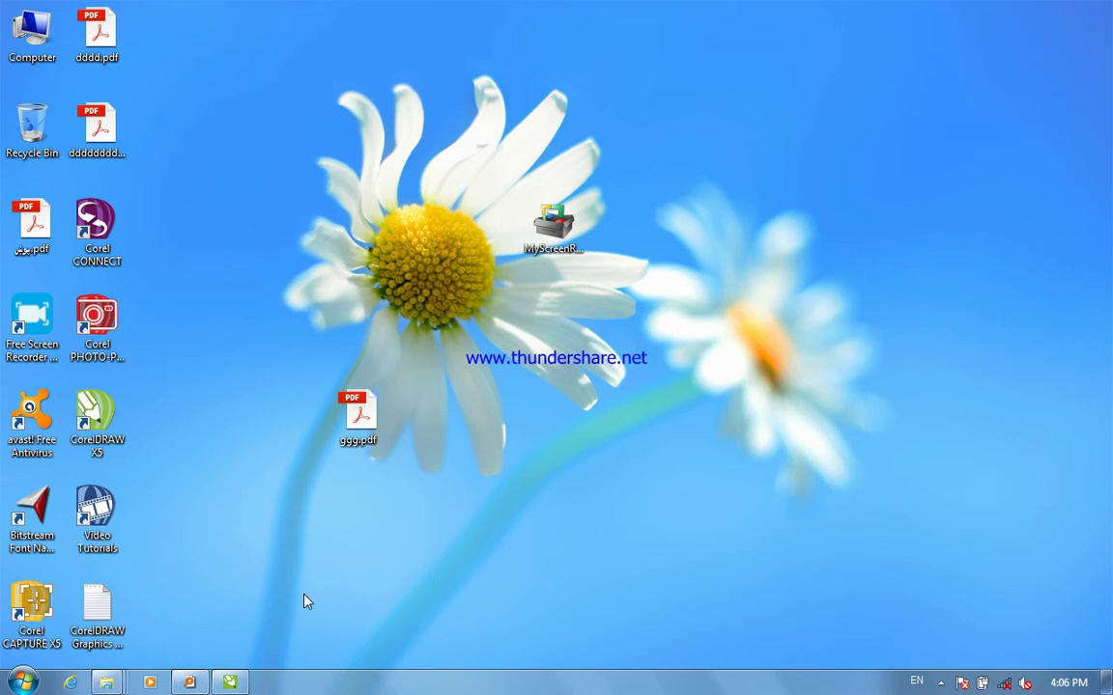
pyautogui.click(941, 684)
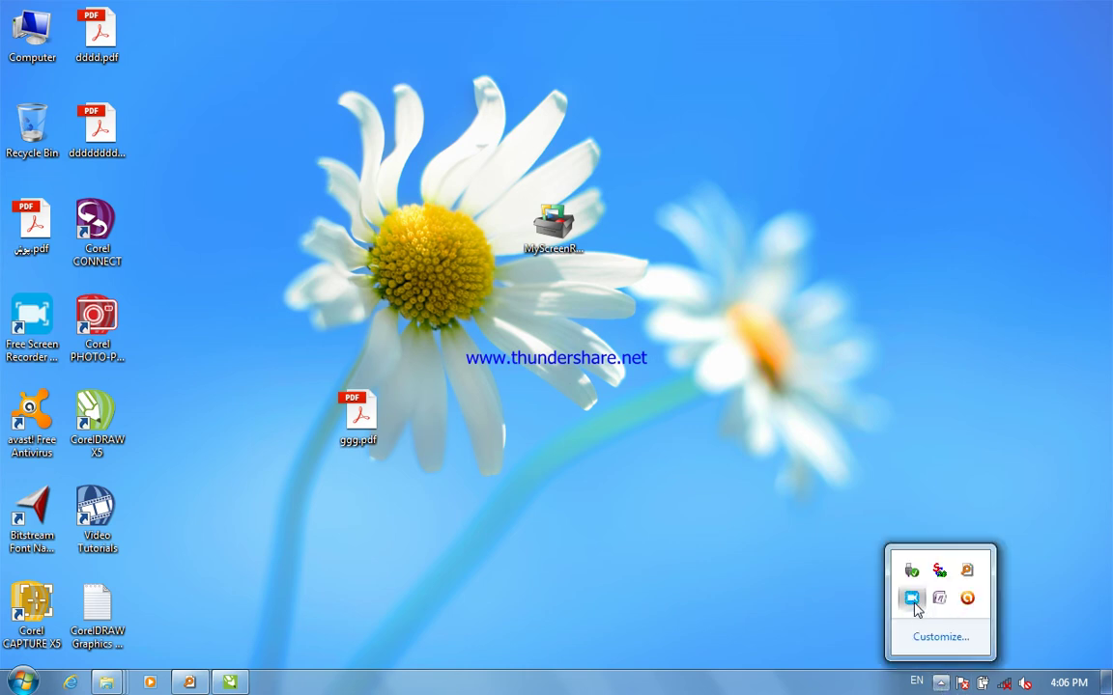